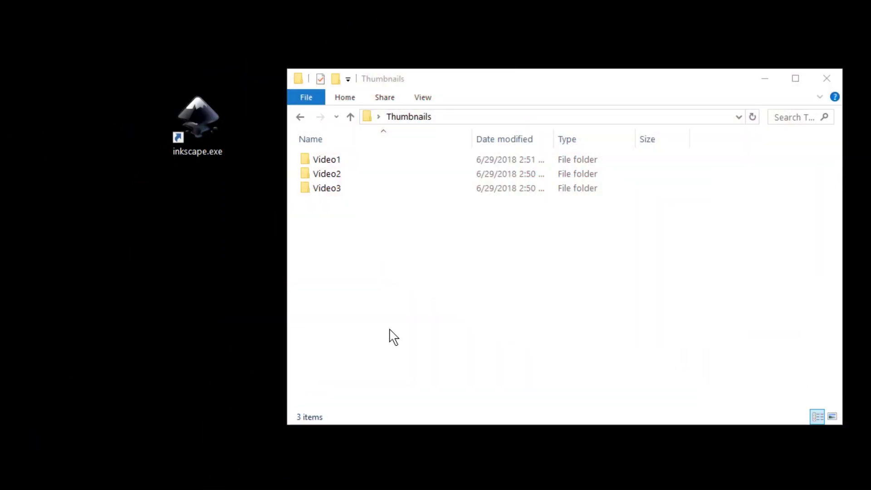
# Look through the contents of the Video1, Video2 and Video3 folders inside Thumbnails.
pyautogui.doubleClick(389, 166)
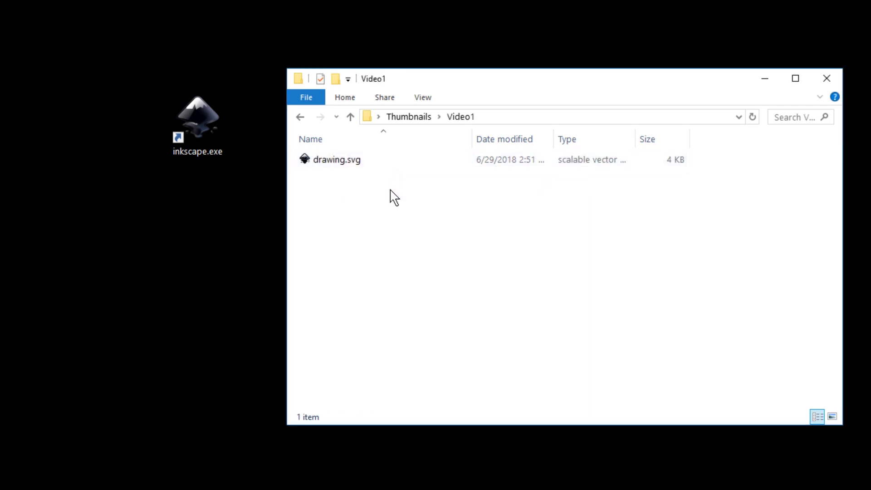
pyautogui.click(436, 116)
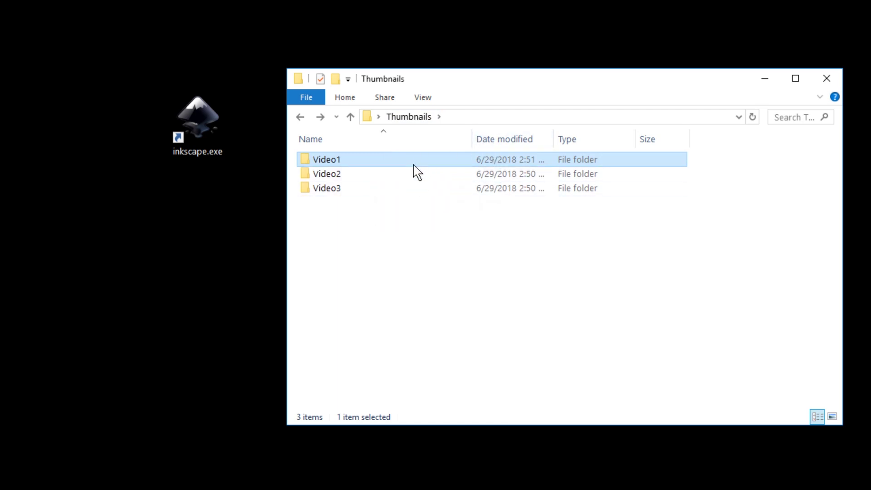
pyautogui.moveTo(417, 173)
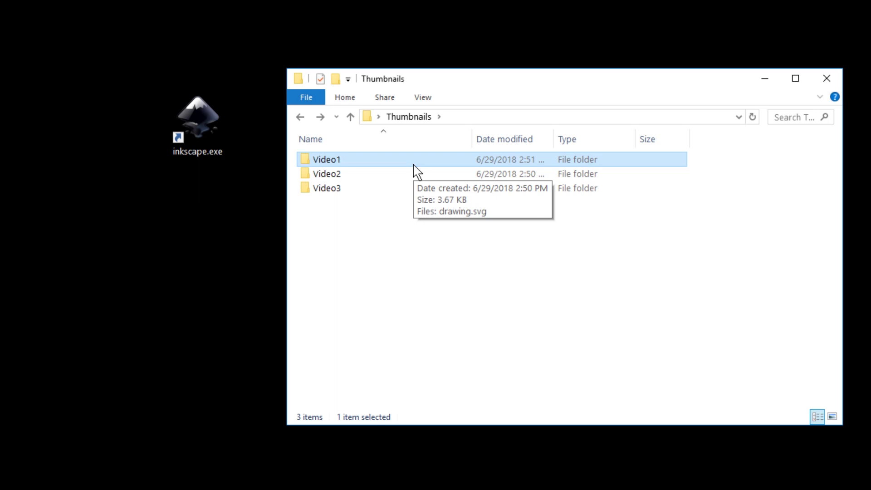
pyautogui.doubleClick(353, 163)
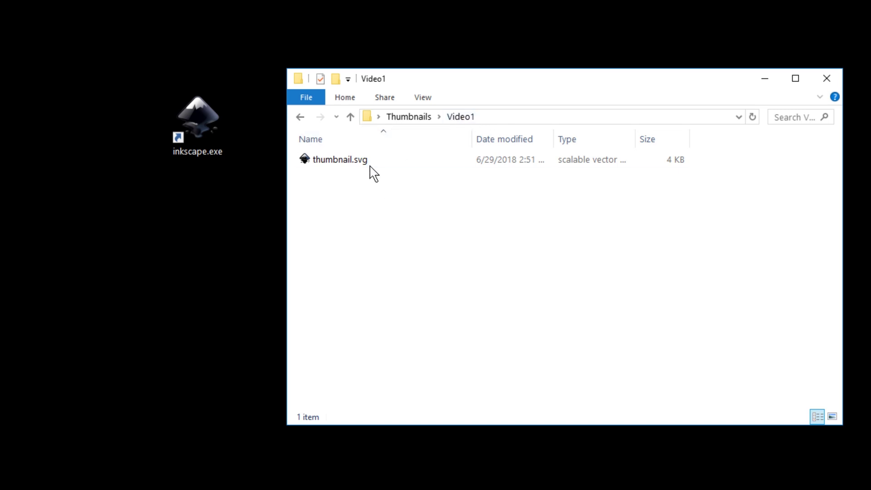
pyautogui.hotkey('alt', 'Left')
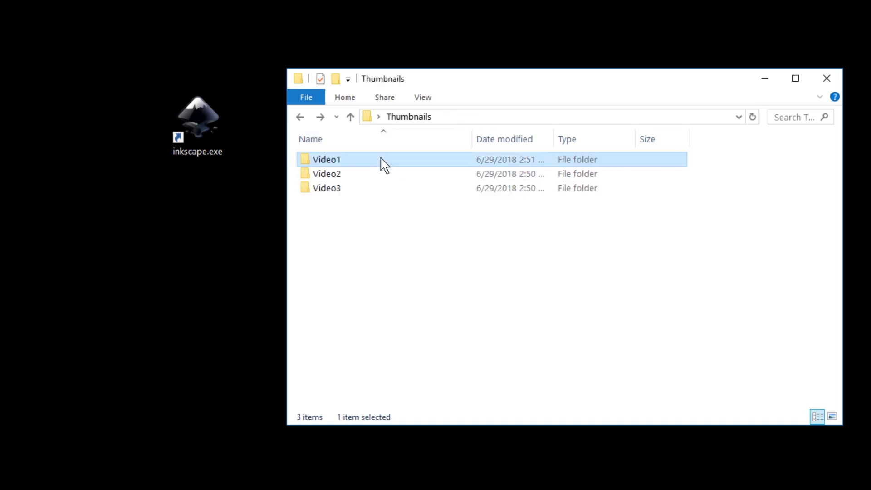
pyautogui.doubleClick(357, 174)
pyautogui.hotkey('alt', 'Up')
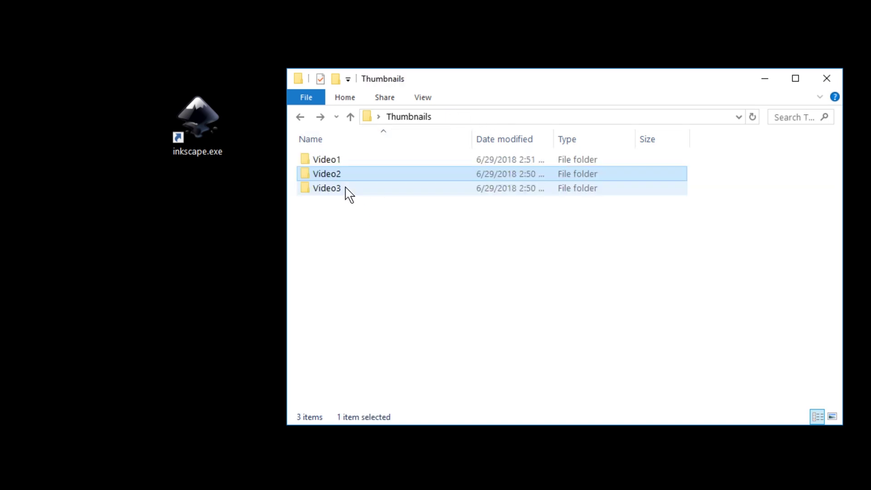
pyautogui.click(344, 186)
pyautogui.doubleClick(344, 187)
pyautogui.hotkey('alt', 'Up')
# Open thumbnail.svg from the Video1 folder and remove the black stroke from both green ellipses.
pyautogui.doubleClick(327, 163)
pyautogui.click(341, 161)
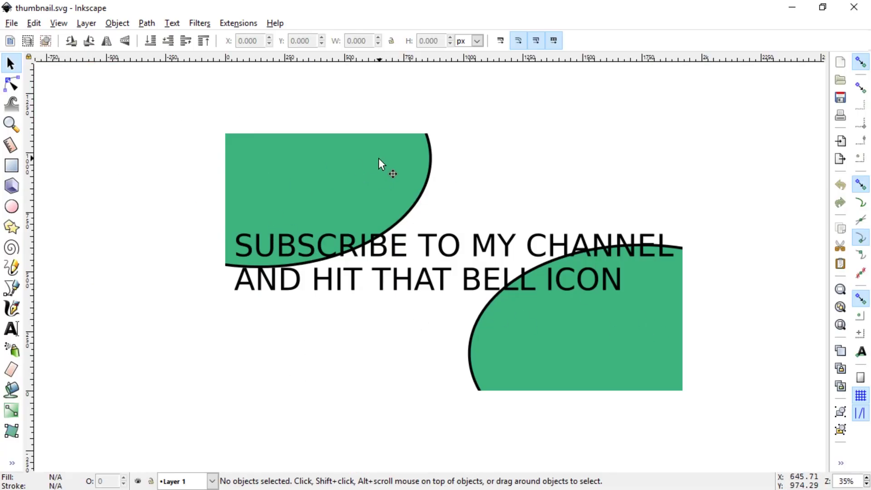
pyautogui.click(385, 189)
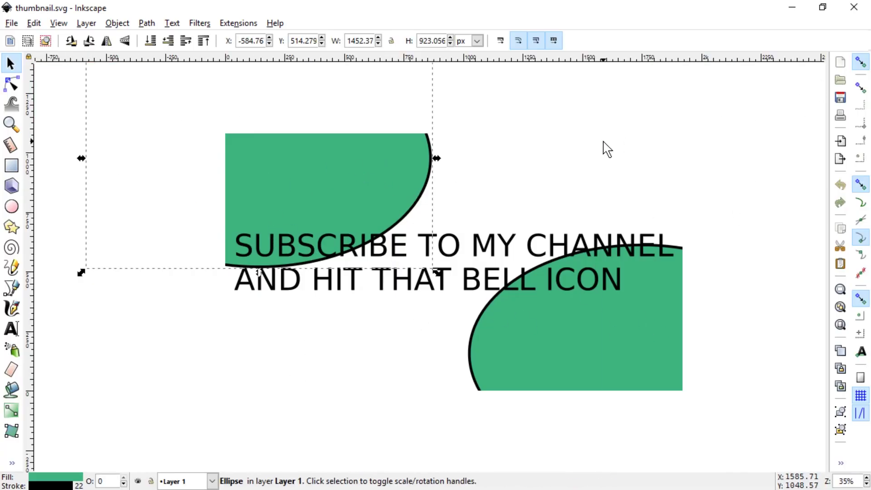
pyautogui.hotkey('shift', 'ctrl', 'f')
pyautogui.click(670, 82)
pyautogui.click(628, 104)
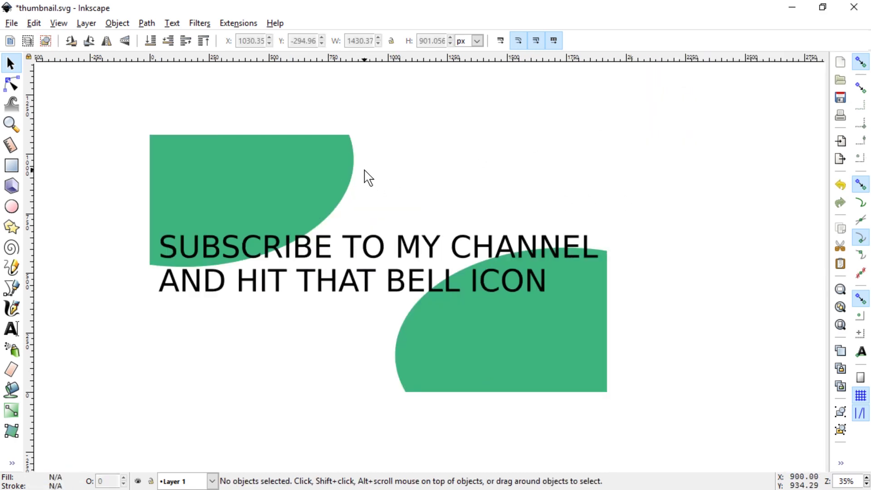
# Check the PNG export path and export the whole page as thumbnail.png in the Video1 folder.
pyautogui.hotkey('shift', 'ctrl', 'e')
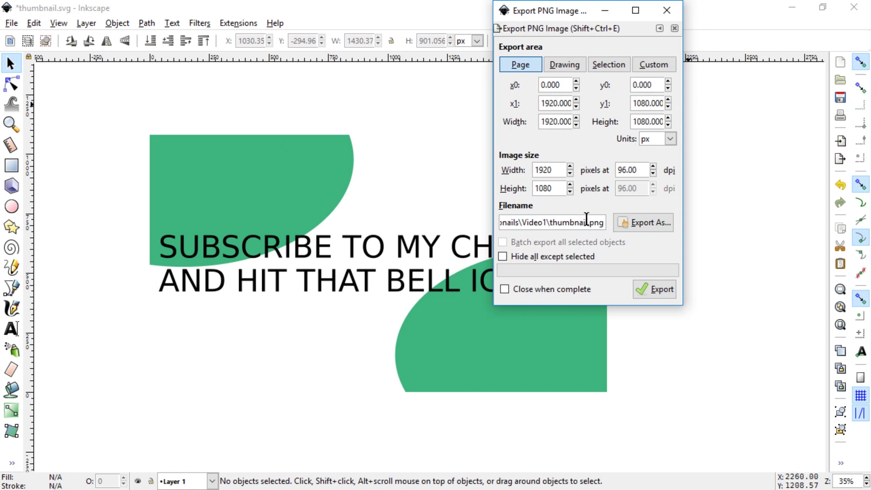
pyautogui.moveTo(586, 222); pyautogui.dragTo(473, 225)
pyautogui.click(549, 221)
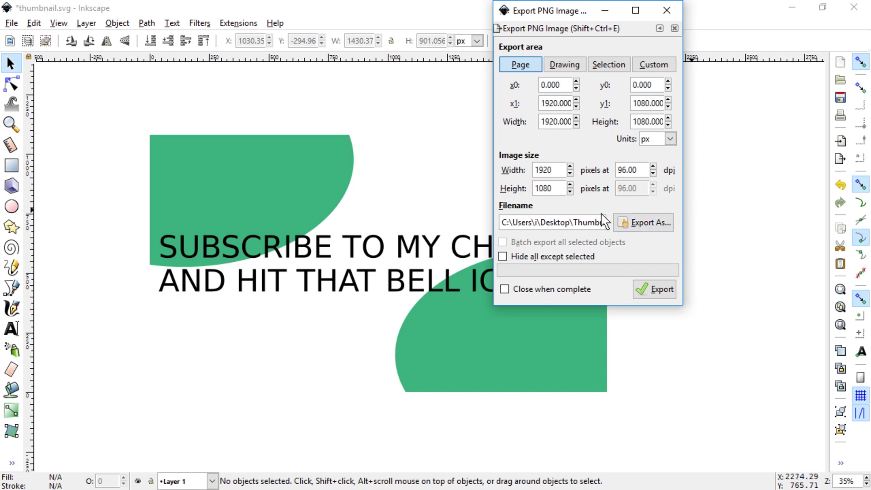
pyautogui.moveTo(557, 225); pyautogui.dragTo(498, 224)
pyautogui.moveTo(595, 222); pyautogui.dragTo(658, 224)
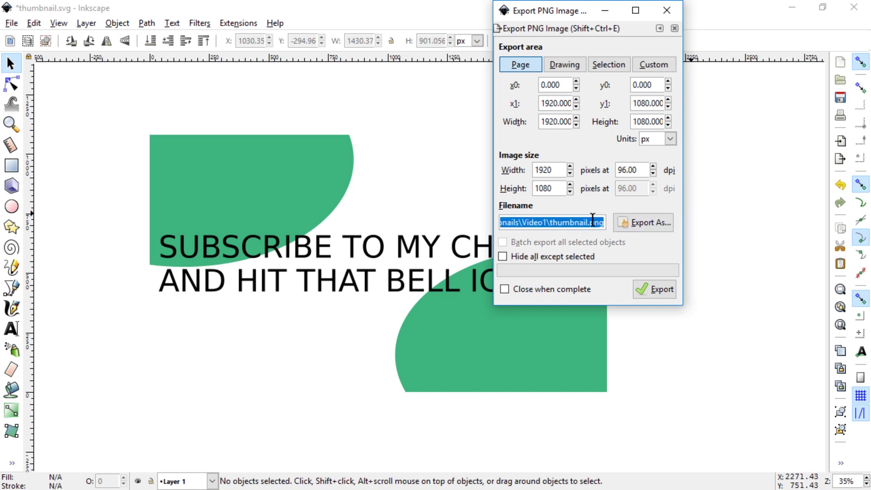
pyautogui.click(178, 8)
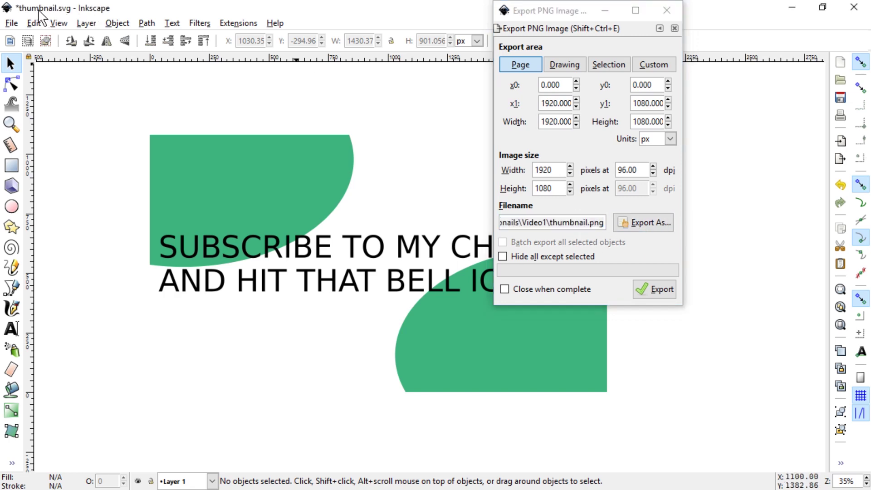
pyautogui.click(573, 223)
pyautogui.click(585, 223)
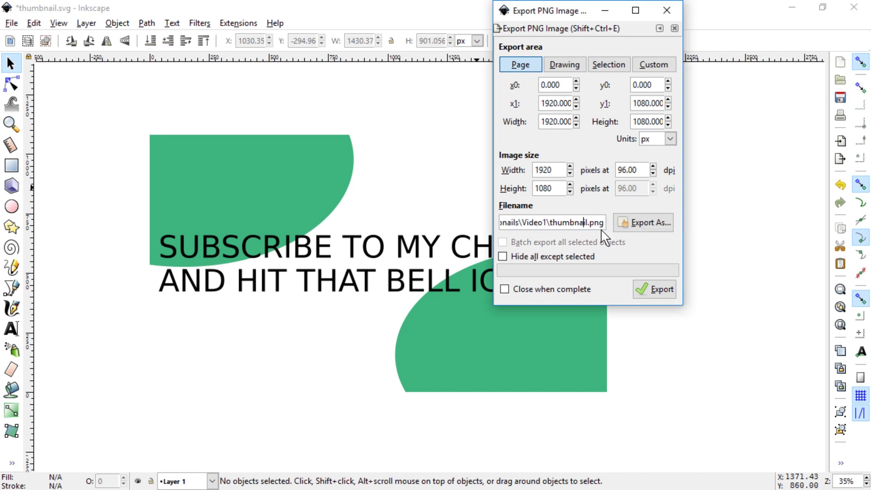
pyautogui.press('Return')
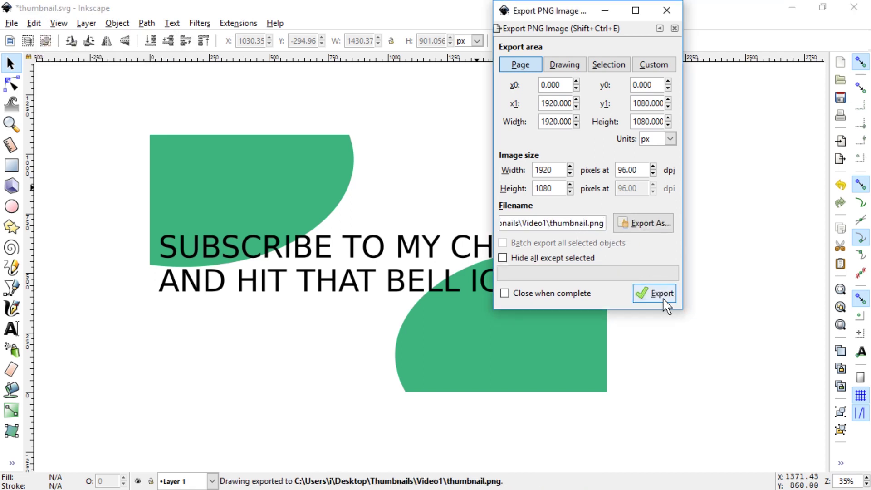
# Close the drawing with its changes saved, and view the exported thumbnail.png from the Video1 folder.
pyautogui.click(854, 7)
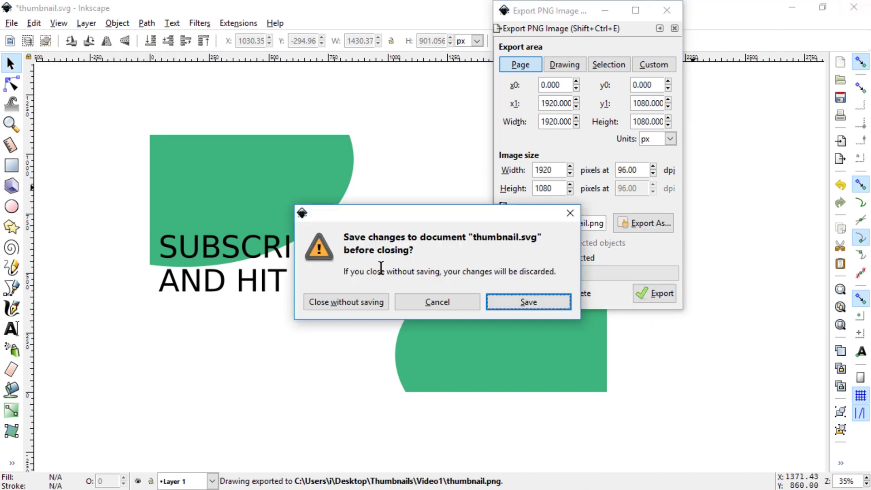
pyautogui.click(550, 304)
pyautogui.doubleClick(356, 162)
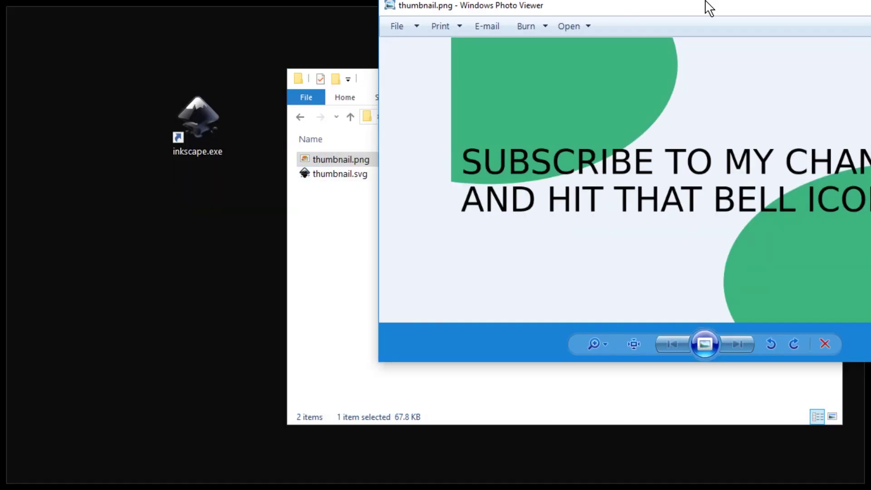
pyautogui.moveTo(705, 1); pyautogui.dragTo(697, 0)
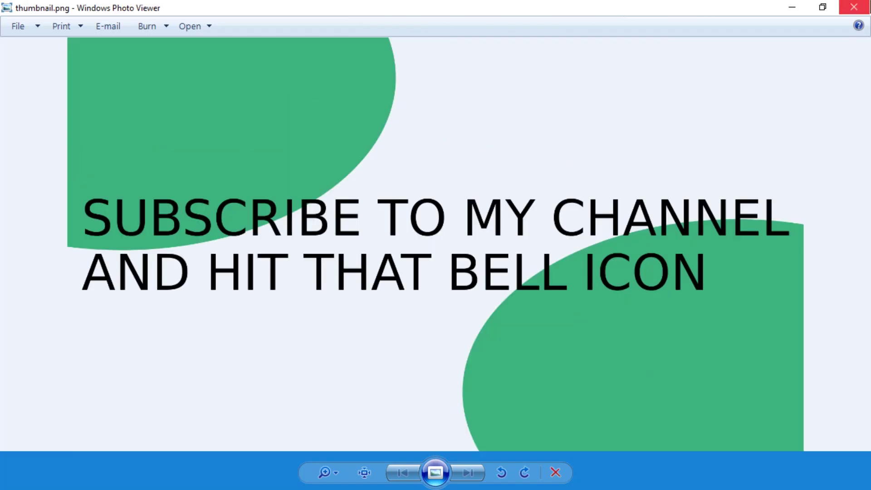
pyautogui.click(862, 6)
# Copy thumbnail.svg from the Video1 folder into Video2 and open the copy.
pyautogui.click(376, 341)
pyautogui.click(344, 176)
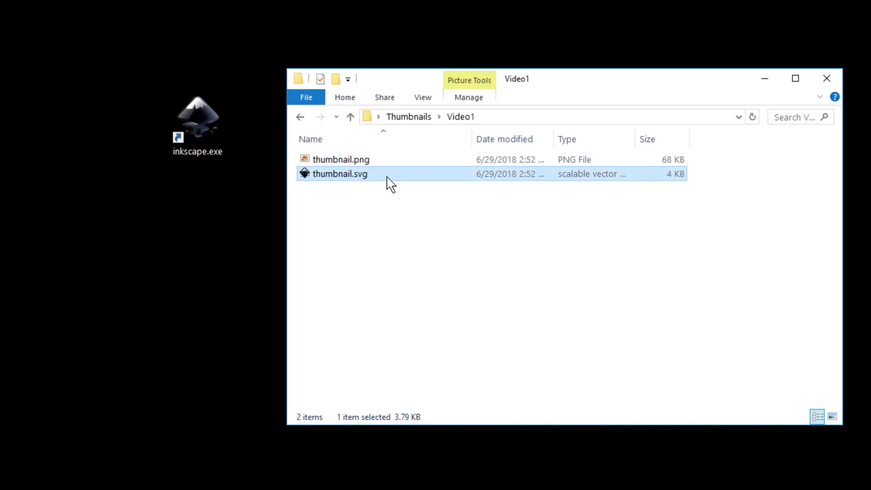
pyautogui.click(409, 117)
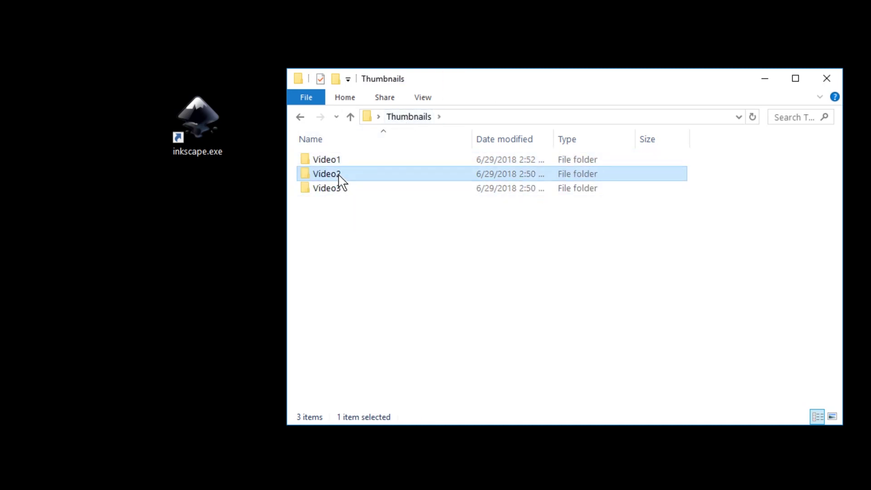
pyautogui.doubleClick(341, 174)
pyautogui.hotkey('ctrl', 'v')
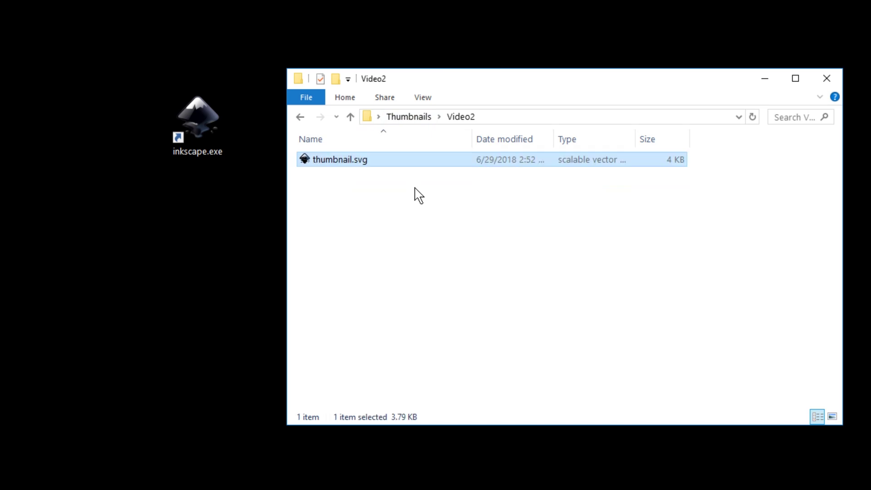
pyautogui.click(363, 195)
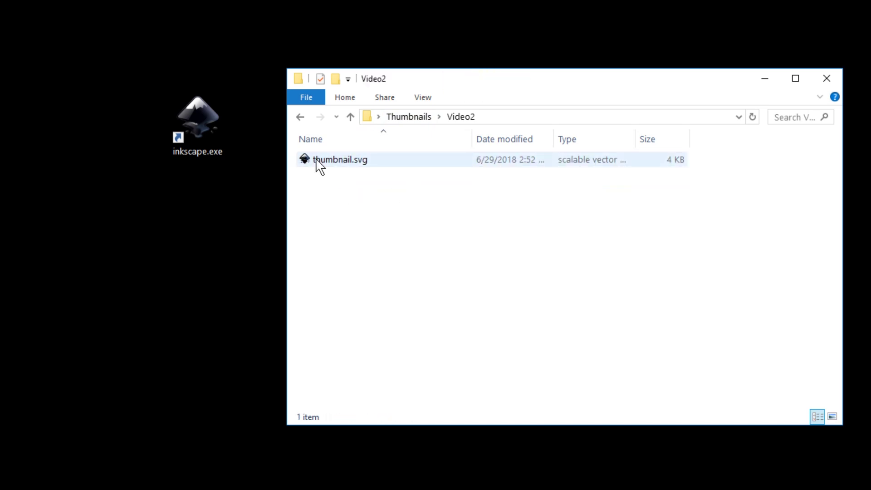
pyautogui.click(336, 165)
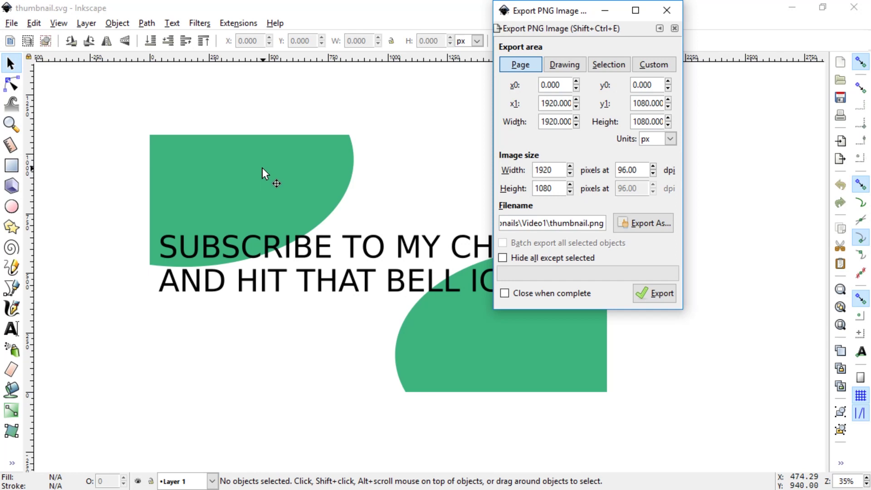
# Move the upper ellipse down and the lower ellipse up, and recolour both from green to red.
pyautogui.moveTo(263, 171); pyautogui.dragTo(262, 244)
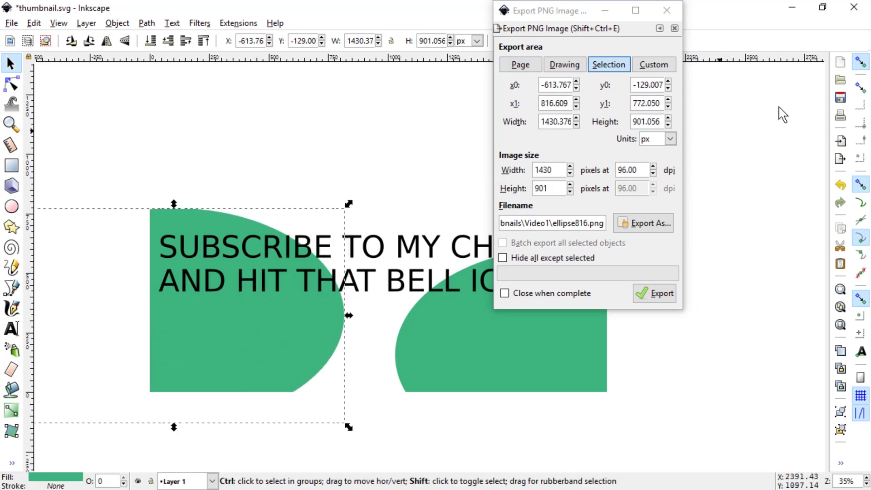
pyautogui.hotkey('shift', 'ctrl', 'f')
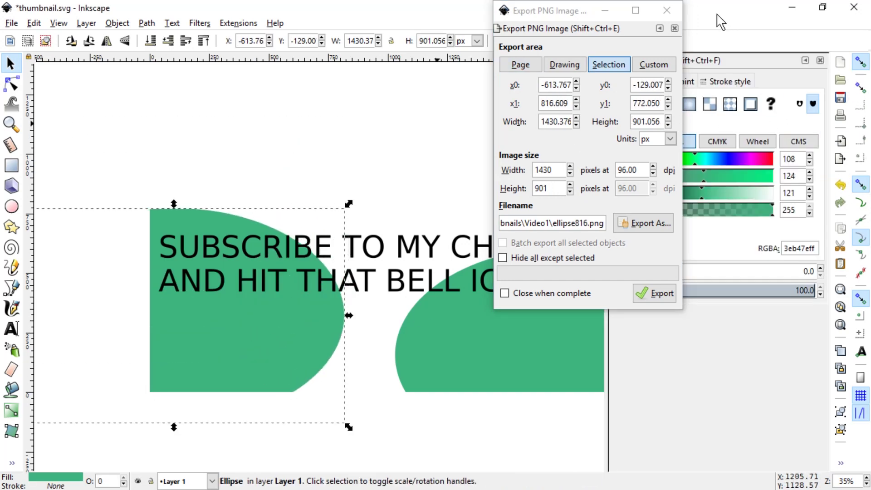
pyautogui.click(667, 10)
pyautogui.moveTo(771, 159); pyautogui.dragTo(779, 156)
pyautogui.moveTo(478, 339); pyautogui.dragTo(529, 192)
pyautogui.moveTo(654, 160); pyautogui.dragTo(612, 159)
# Change the font of the entire two-line text to a serif typeface.
pyautogui.doubleClick(360, 254)
pyautogui.hotkey('ctrl', 'a')
pyautogui.scroll(-1, 129, 41)
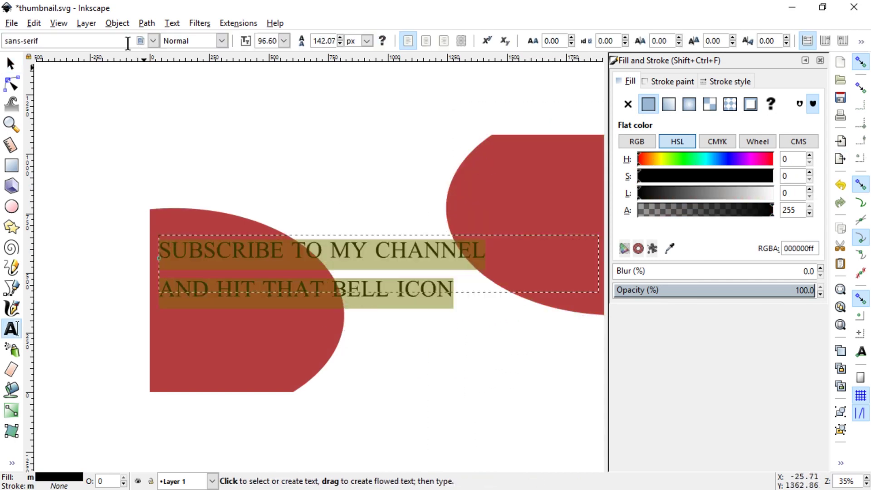
# Centre the text horizontally and vertically relative to the page, and close the alignment and fill settings.
pyautogui.press('F1')
pyautogui.hotkey('ctrl', 'shift', 'a')
pyautogui.click(730, 124)
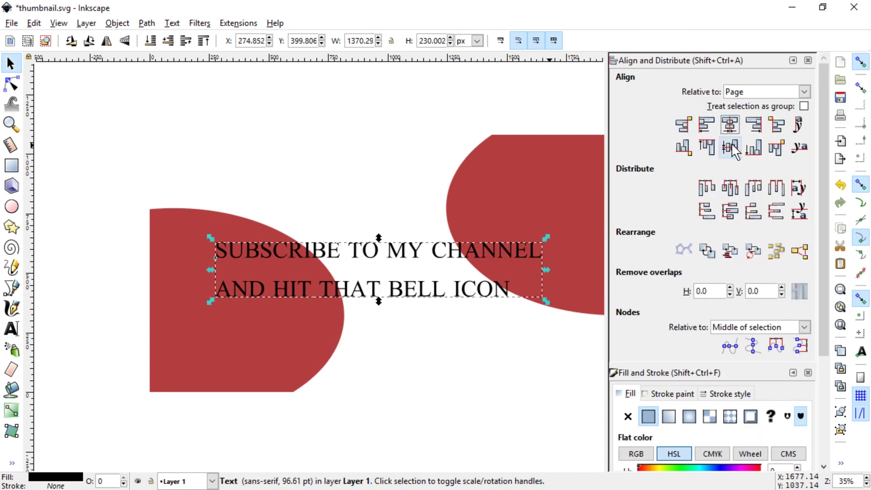
pyautogui.click(731, 146)
pyautogui.click(390, 159)
pyautogui.moveTo(431, 191)
pyautogui.mouseDown()
pyautogui.moveTo(322, 159)
pyautogui.moveTo(424, 183)
pyautogui.mouseUp()
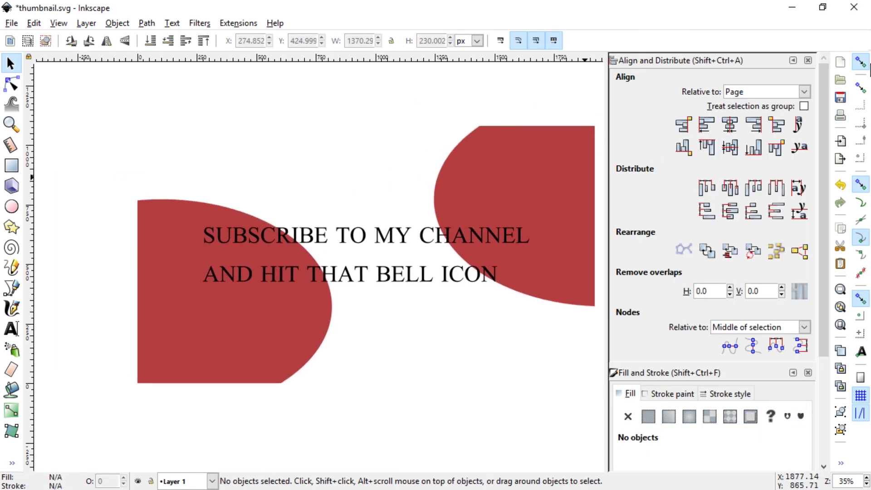
pyautogui.click(808, 60)
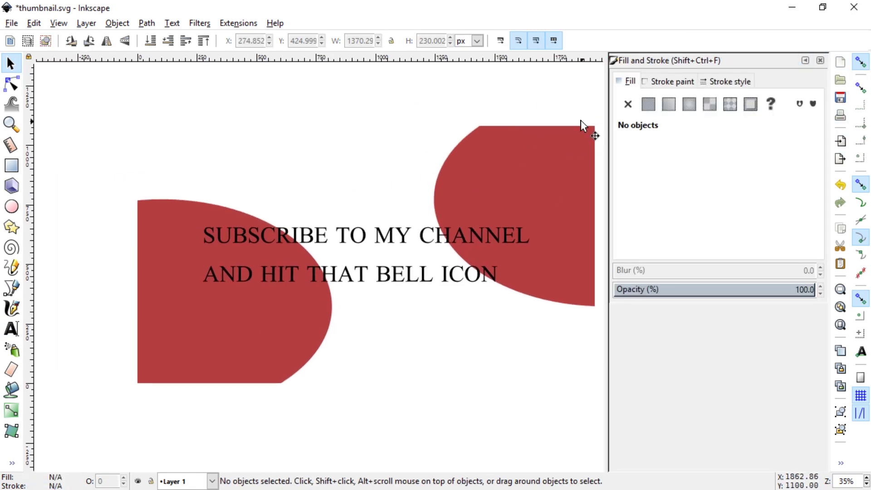
pyautogui.click(828, 59)
pyautogui.press('ctrl')
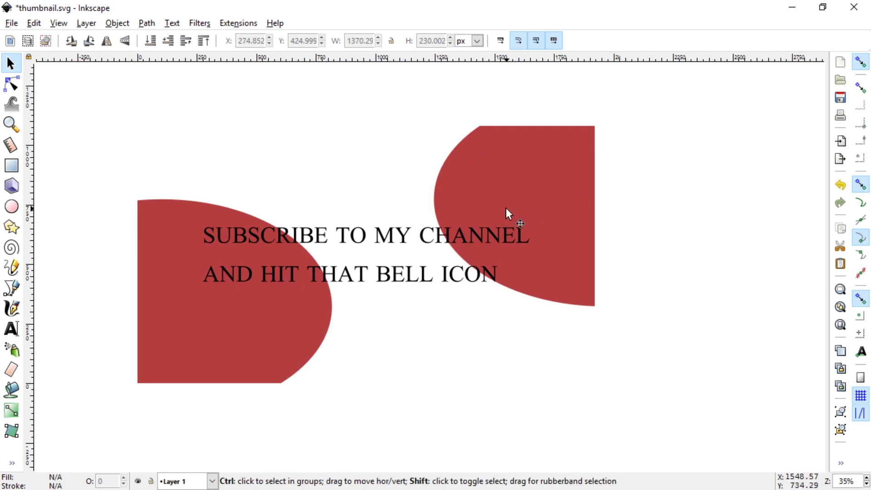
# Open the PNG export settings and set the export area to Page.
pyautogui.hotkey('ctrl', 'shift', 'e')
pyautogui.moveTo(657, 13); pyautogui.dragTo(606, 50)
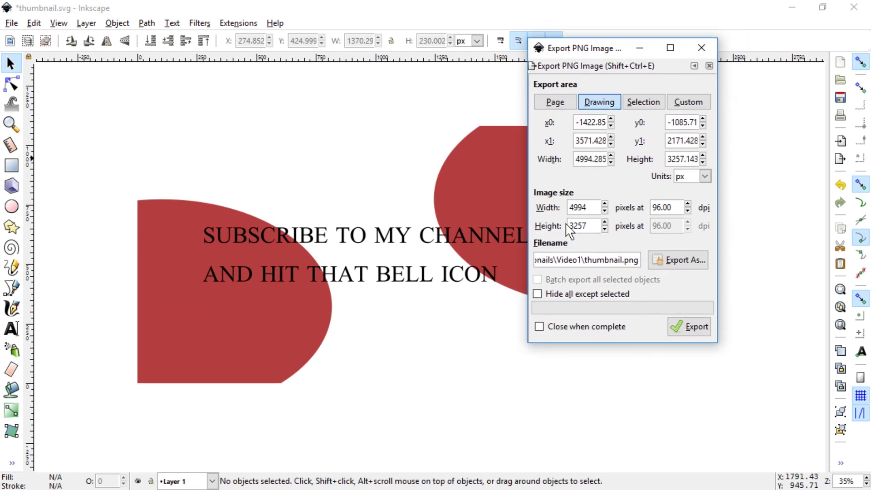
pyautogui.tripleClick(569, 259)
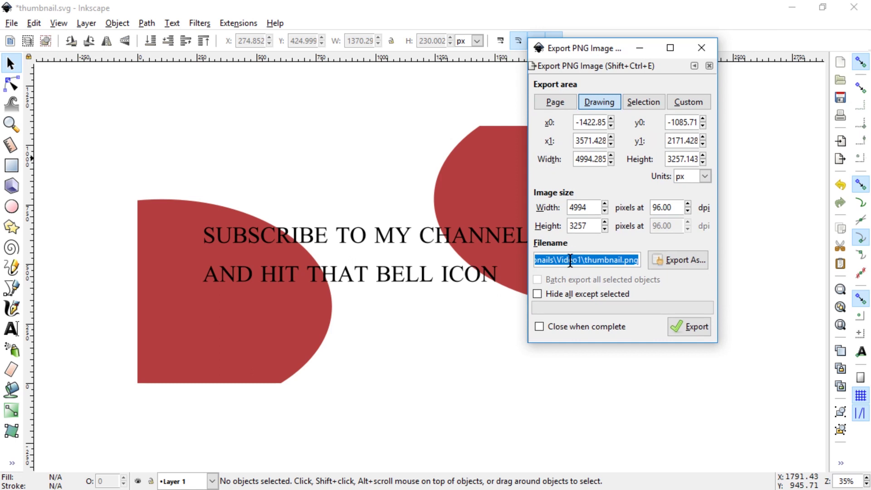
pyautogui.doubleClick(571, 260)
pyautogui.click(562, 108)
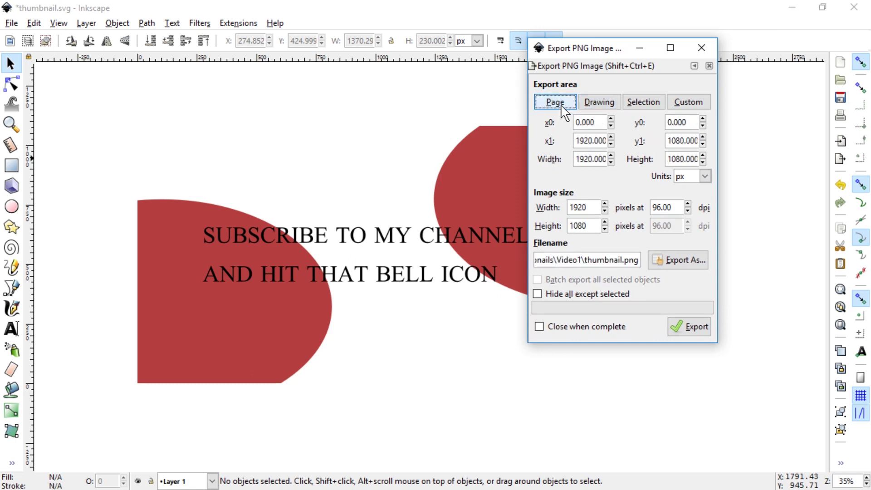
# Try changing the export path's folder to Video2, restore it to Video1 and cancel choosing another export location.
pyautogui.doubleClick(568, 259)
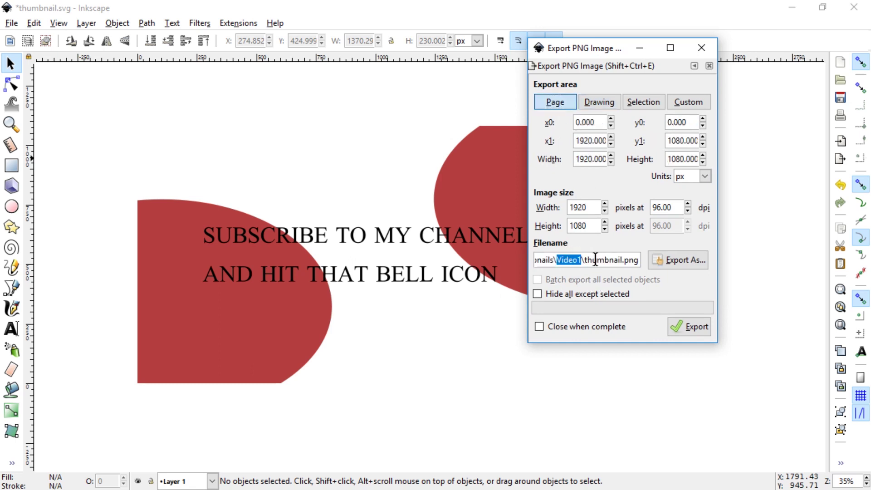
pyautogui.click(580, 260)
pyautogui.press('BackSpace')
pyautogui.write('2')
pyautogui.press('BackSpace')
pyautogui.write('1')
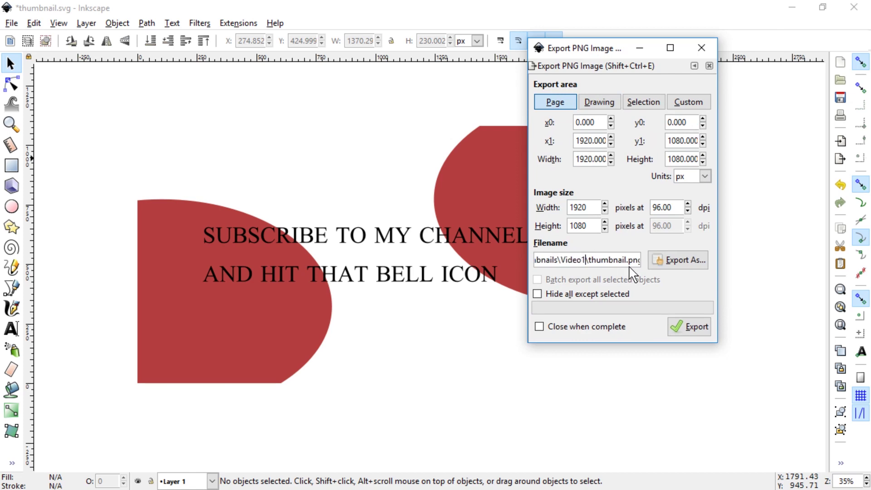
pyautogui.click(679, 266)
pyautogui.press('Escape')
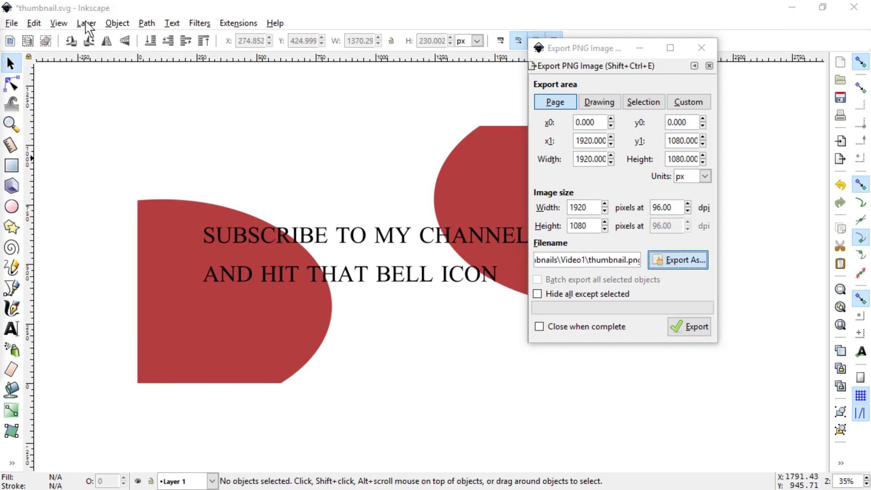
# Choose the Video2 folder as the destination for thumbnail.png, export the page there and save the document.
pyautogui.moveTo(0, 109); pyautogui.dragTo(497, 70)
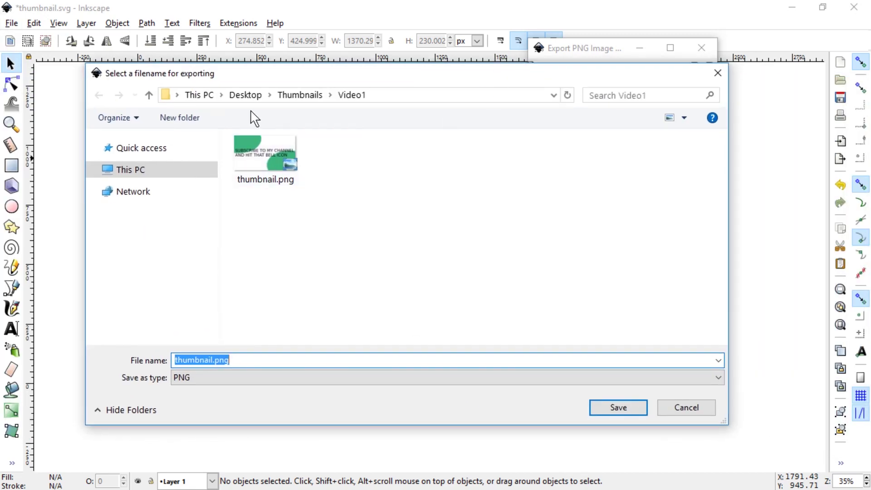
pyautogui.click(313, 100)
pyautogui.doubleClick(291, 171)
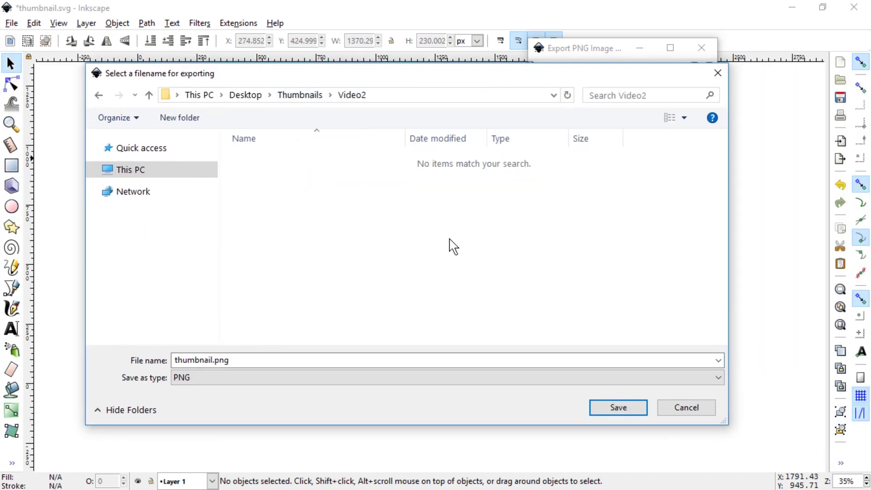
pyautogui.click(610, 408)
pyautogui.click(695, 329)
pyautogui.hotkey('ctrl', 's')
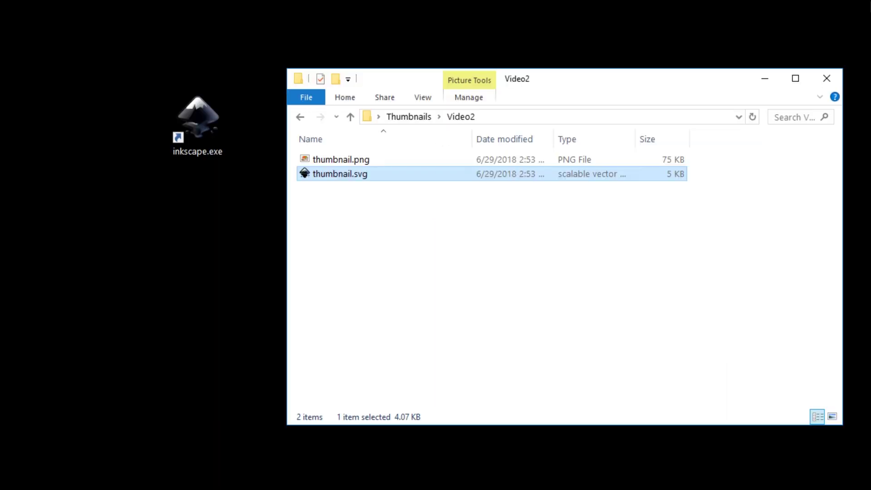
pyautogui.click(516, 252)
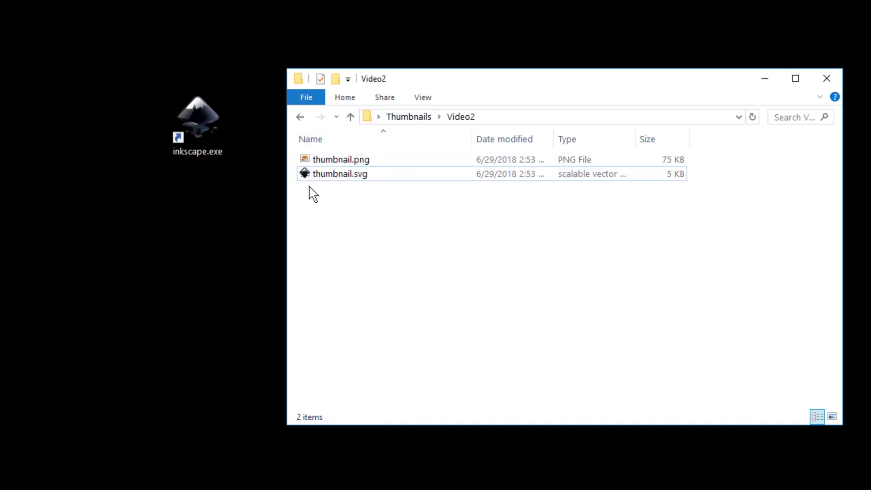
# Look into the Video3 folder, return to Video2 and create a subfolder named thumb there.
pyautogui.click(398, 115)
pyautogui.doubleClick(368, 188)
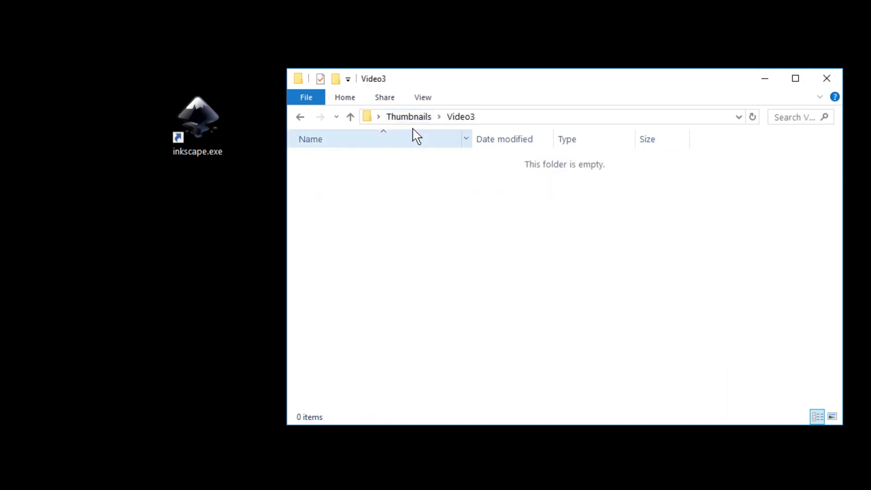
pyautogui.click(419, 119)
pyautogui.doubleClick(342, 174)
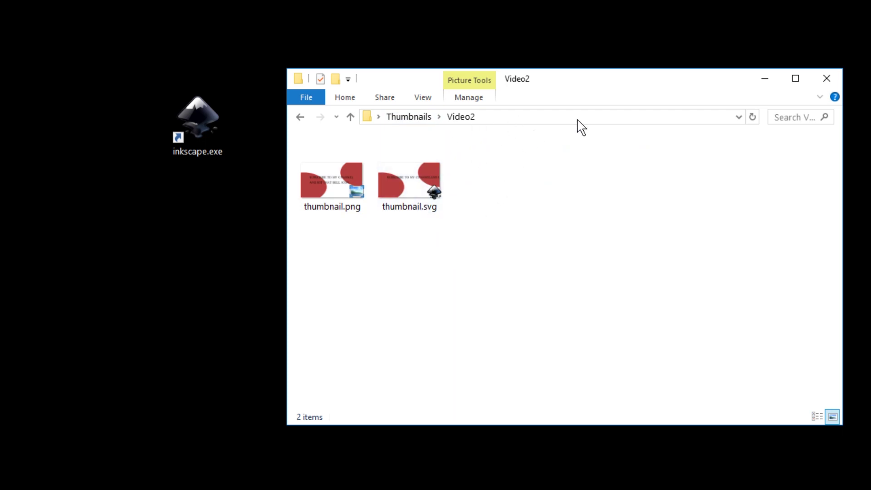
pyautogui.hotkey('ctrl', 'shift', 'n')
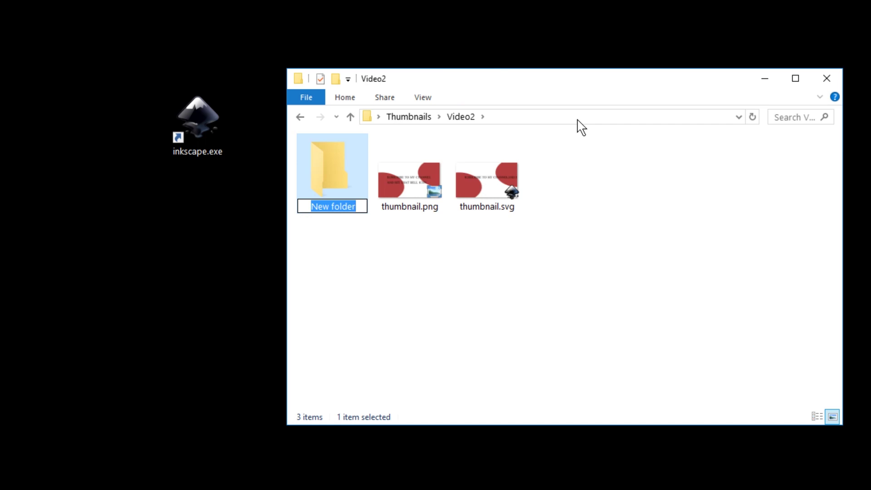
pyautogui.write('thumb')
pyautogui.press('Return')
# Create two more subfolders in Video2 named graphics and sounds.
pyautogui.hotkey('ctrl', 'shift', 'n')
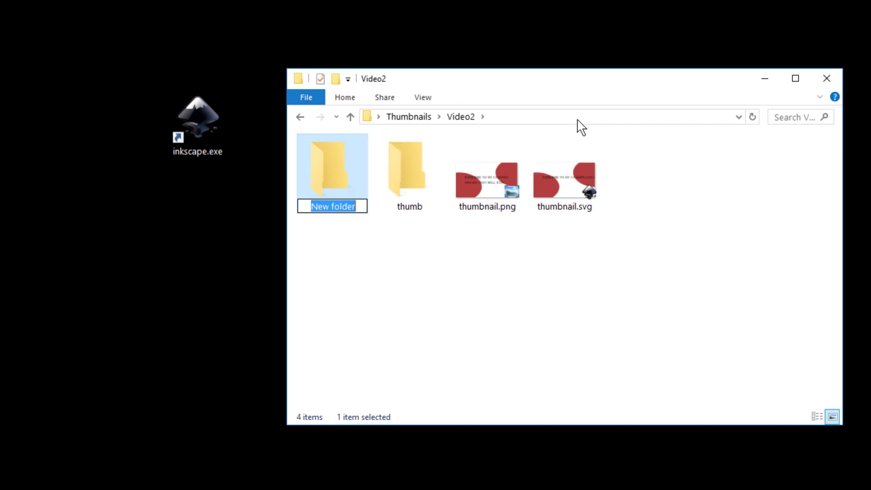
pyautogui.write('graphics fo')
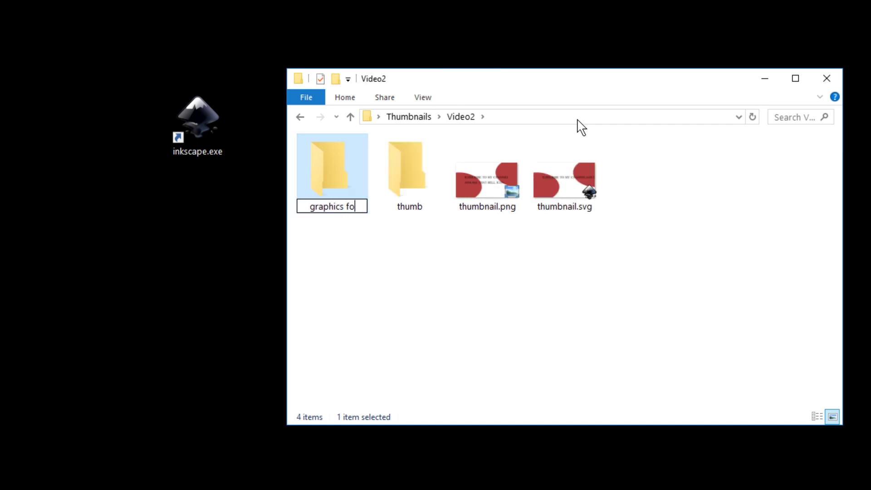
pyautogui.press('BackSpace')
pyautogui.press('BackSpace')
pyautogui.press('BackSpace')
pyautogui.press('Return')
pyautogui.hotkey('ctrl', 'shift', 'n')
pyautogui.write('sounds')
pyautogui.press('Return')
# Add subfolders named videosource and videooutput to the Video2 folder.
pyautogui.hotkey('ctrl', 'shift', 'n')
pyautogui.write('ve')
pyautogui.press('BackSpace')
pyautogui.write('ideosource')
pyautogui.press('Return')
pyautogui.hotkey('ctrl', 'shift', 'n')
pyautogui.write('videooutput')
pyautogui.press('Return')
# Move thumbnail.png and thumbnail.svg into the thumb folder and open the moved thumbnail.svg in Inkscape.
pyautogui.moveTo(817, 253); pyautogui.dragTo(490, 196)
pyautogui.doubleClick(508, 171)
pyautogui.click(435, 150)
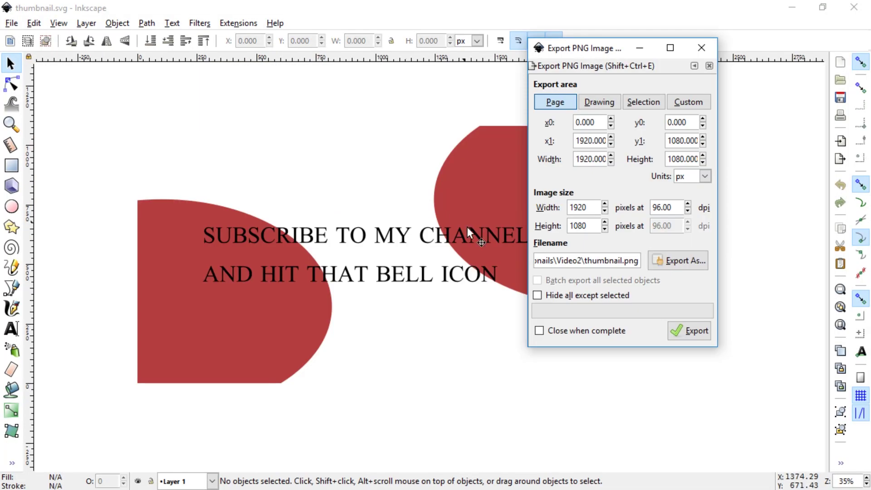
# Export the page using the stored Video2 path, and permanently delete the exported thumbnail.png from the Video2 folder.
pyautogui.doubleClick(573, 257)
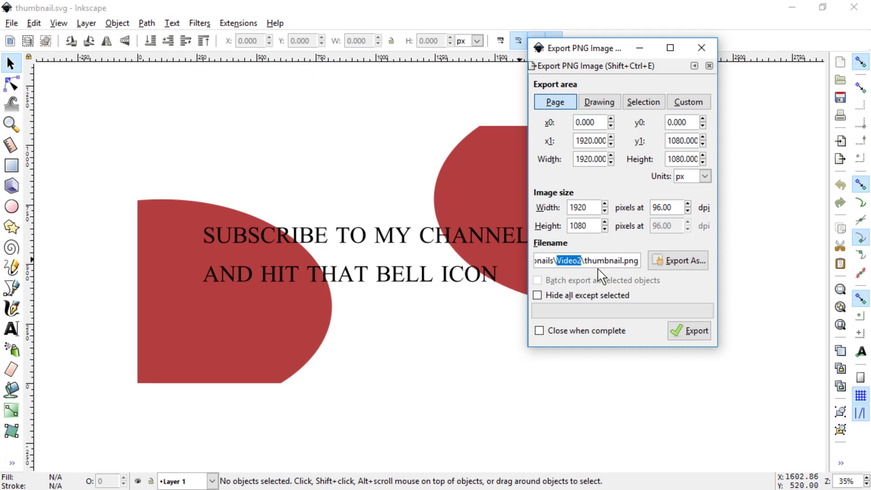
pyautogui.click(686, 332)
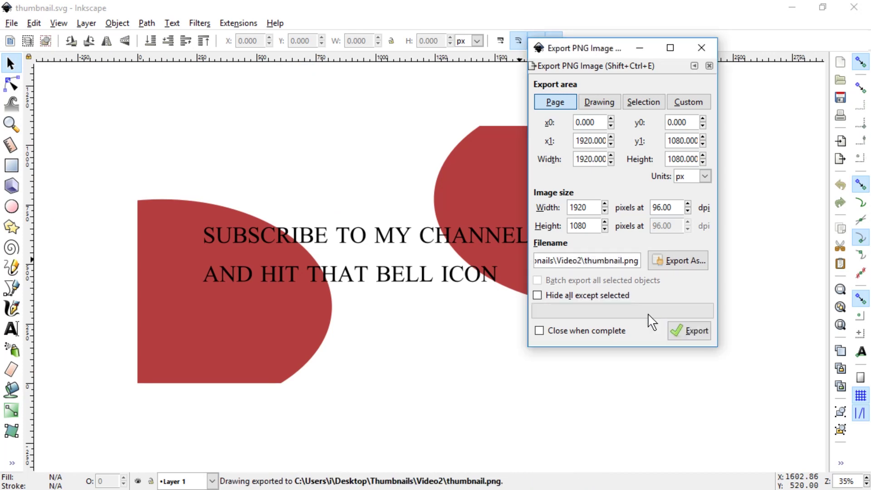
pyautogui.hotkey('alt', 'Tab')
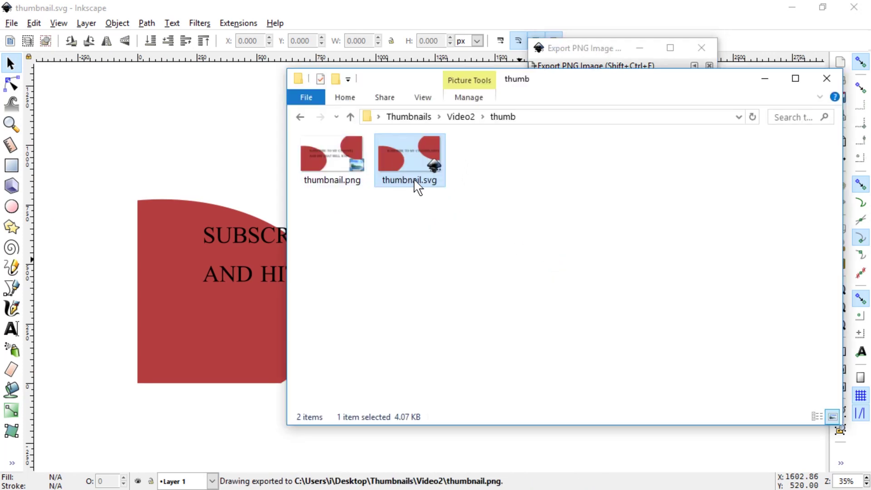
pyautogui.click(454, 119)
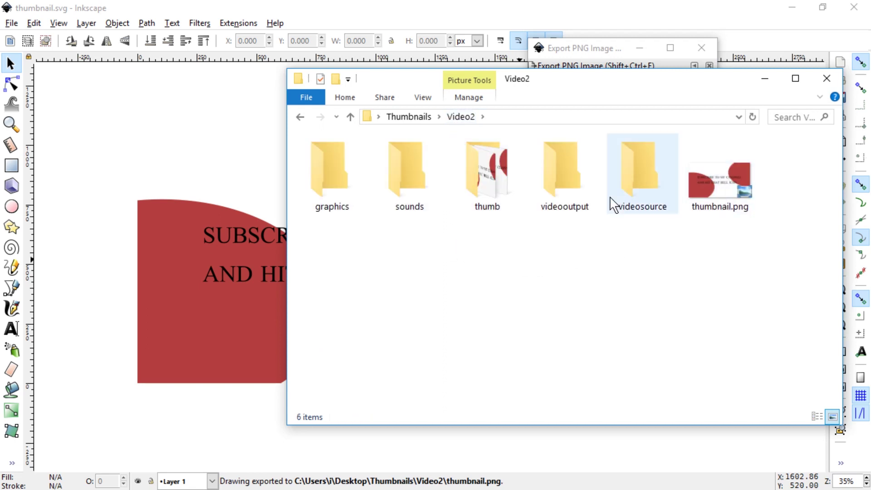
pyautogui.click(734, 180)
pyautogui.hotkey('shift', 'Delete')
pyautogui.press('Return')
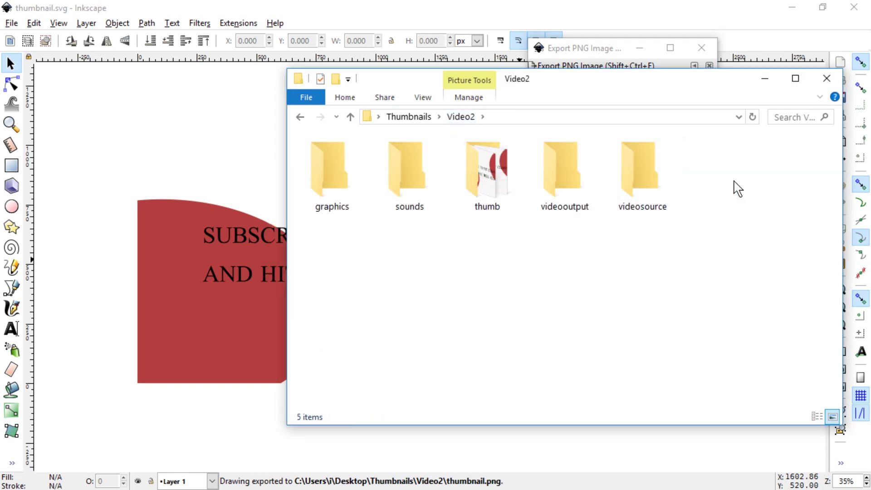
# Permanently delete thumbnail.png from the thumb folder and return to Inkscape.
pyautogui.doubleClick(494, 205)
pyautogui.click(347, 175)
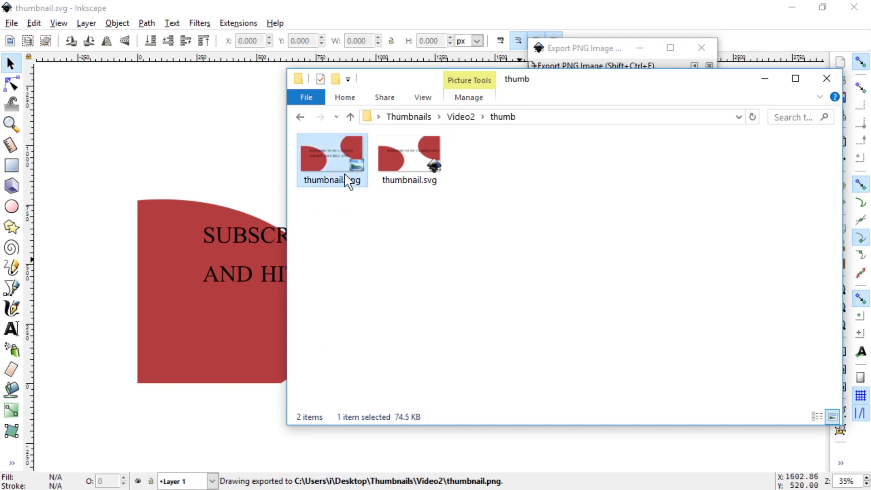
pyautogui.hotkey('shift', 'Delete')
pyautogui.press('Return')
pyautogui.hotkey('alt', 'F4')
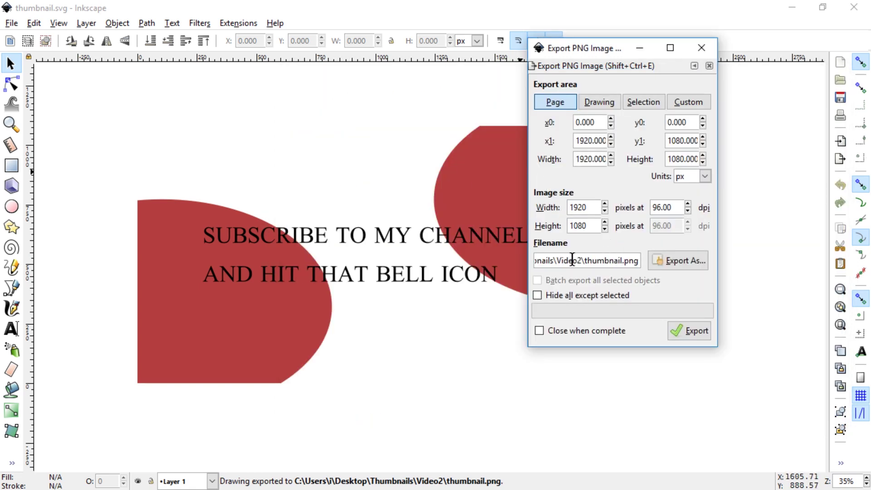
# Replace the absolute export path with the relative filename ./thumbnail.png and export the page.
pyautogui.tripleClick(572, 260)
pyautogui.click(563, 260)
pyautogui.moveTo(576, 261); pyautogui.dragTo(435, 259)
pyautogui.press('BackSpace')
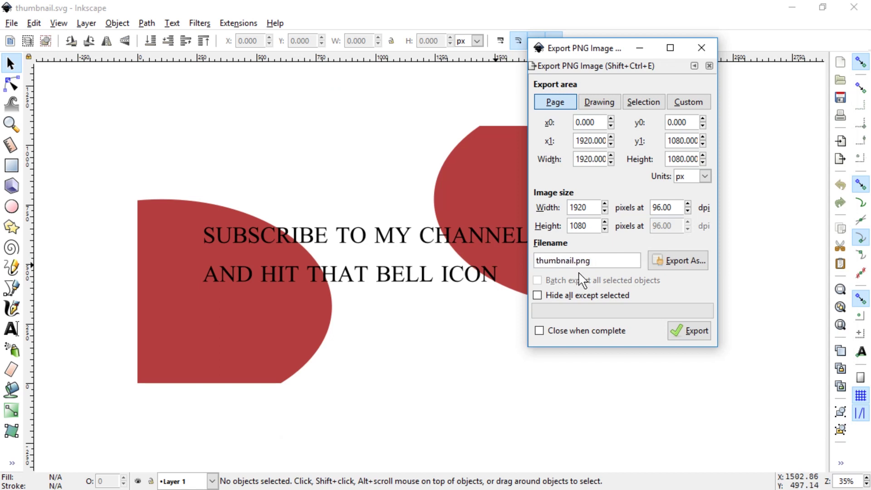
pyautogui.write('./')
pyautogui.click(687, 330)
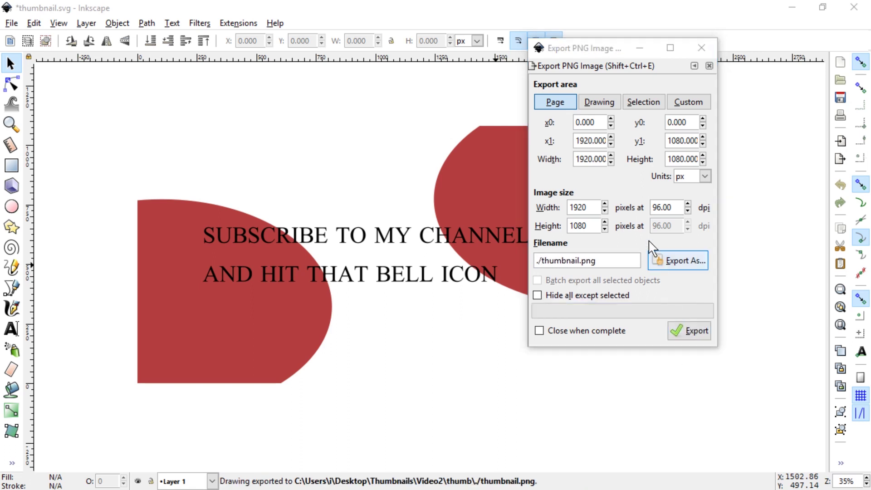
# Switch to File Explorer and check the thumb folder's contents and its full path.
pyautogui.hotkey('alt', 'Tab')
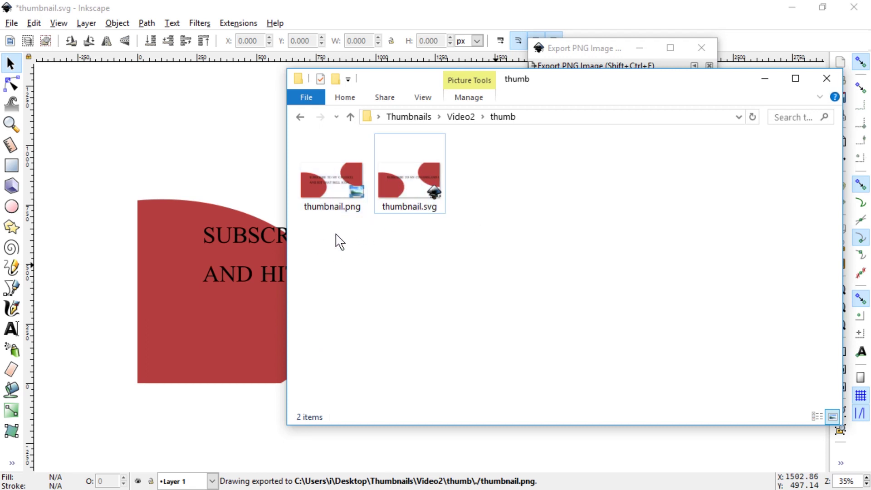
pyautogui.click(563, 117)
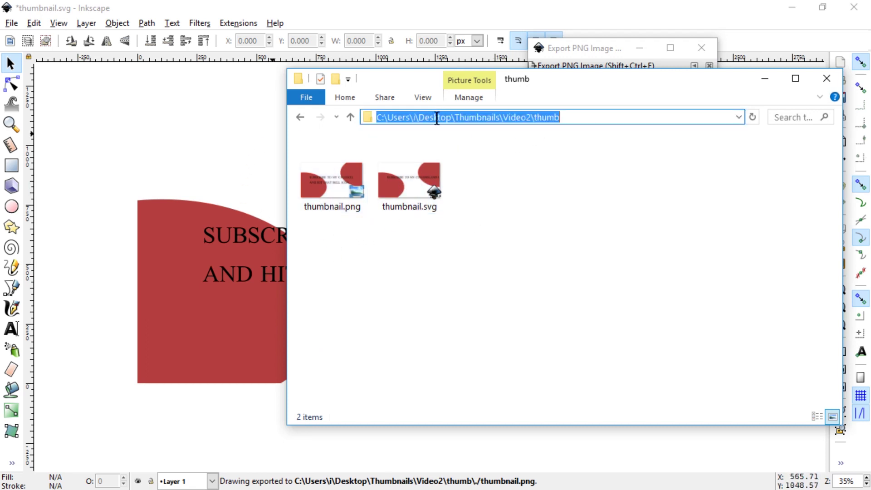
pyautogui.doubleClick(517, 117)
pyautogui.doubleClick(536, 117)
pyautogui.click(494, 174)
# Return to Inkscape, save thumbnail.svg and close the program.
pyautogui.click(221, 155)
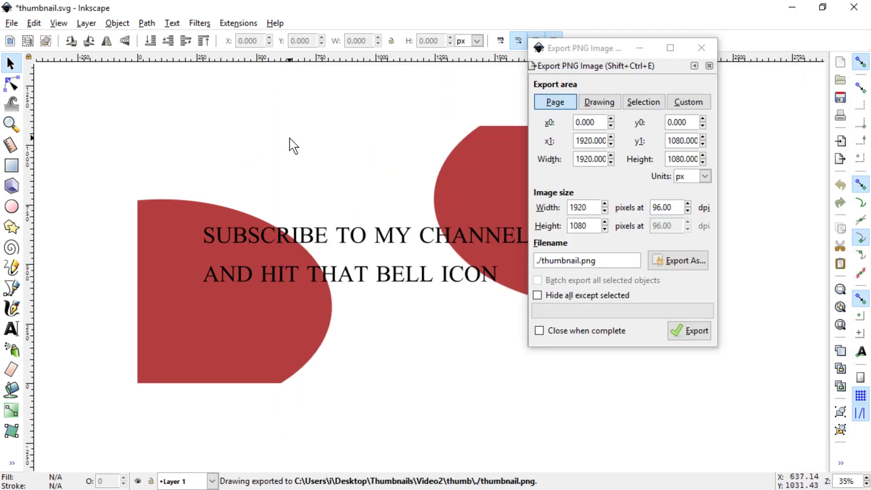
pyautogui.hotkey('ctrl', 's')
pyautogui.click(854, 7)
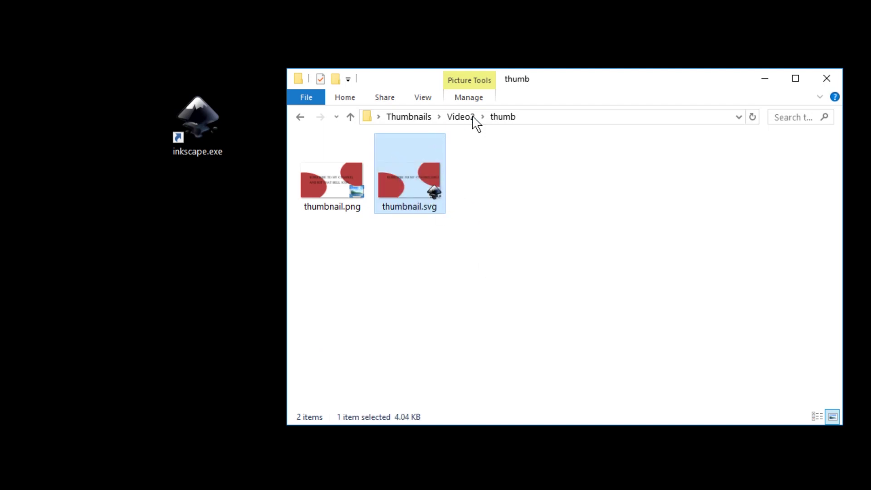
# Copy thumbnail.svg from the thumb folder into the Video3 folder and open the copy in Inkscape.
pyautogui.click(409, 118)
pyautogui.doubleClick(359, 189)
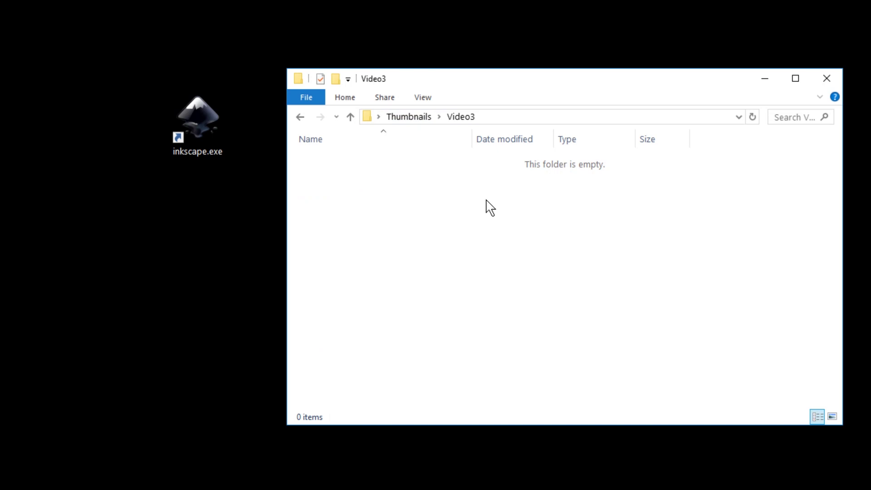
pyautogui.hotkey('ctrl', 'v')
pyautogui.click(410, 183)
pyautogui.click(331, 159)
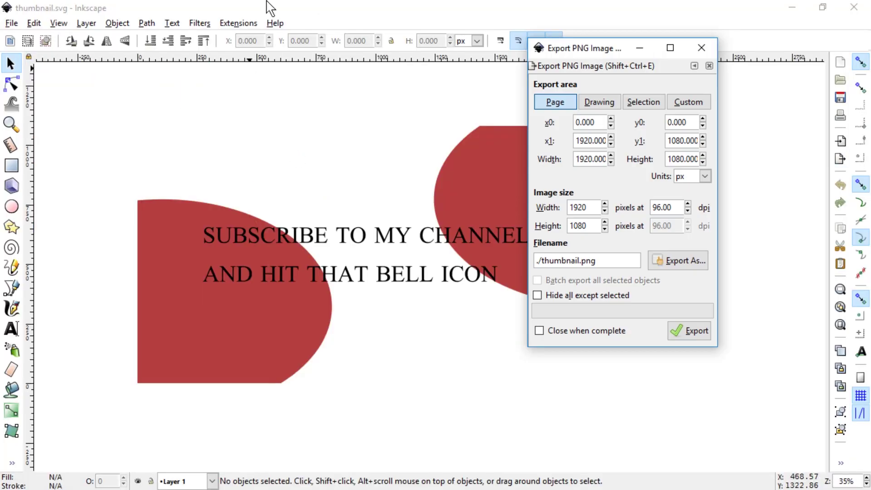
# Examine the relative export filename stored in the copied thumbnail.svg.
pyautogui.moveTo(612, 260); pyautogui.dragTo(501, 264)
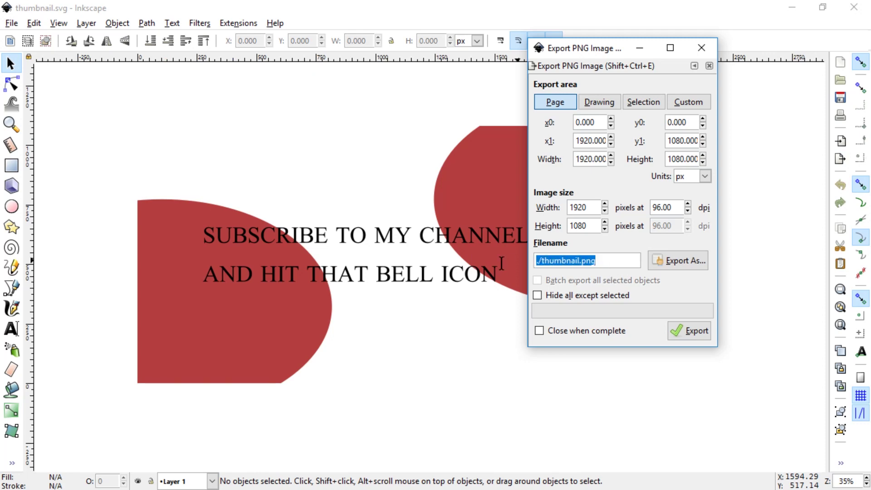
pyautogui.click(595, 260)
pyautogui.doubleClick(560, 266)
pyautogui.doubleClick(606, 261)
pyautogui.moveTo(606, 262); pyautogui.dragTo(564, 247)
# Open the Fill and Stroke settings and delete the left red ellipse.
pyautogui.click(458, 171)
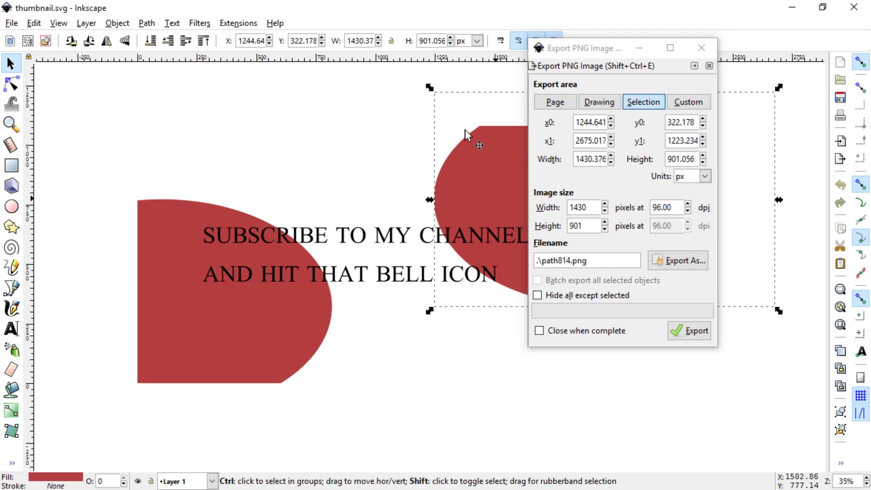
pyautogui.hotkey('ctrl', 'shift', 'f')
pyautogui.click(159, 237)
pyautogui.press('Delete')
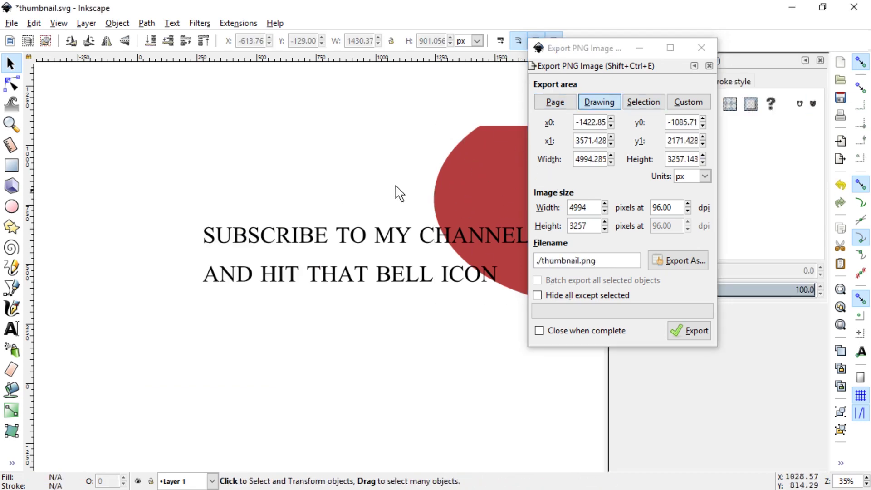
# Move the remaining ellipse behind the text at about X 190, Y 74 px and fill it with light purple aaa3dfff.
pyautogui.moveTo(476, 174); pyautogui.dragTo(225, 234)
pyautogui.click(740, 152)
pyautogui.click(747, 191)
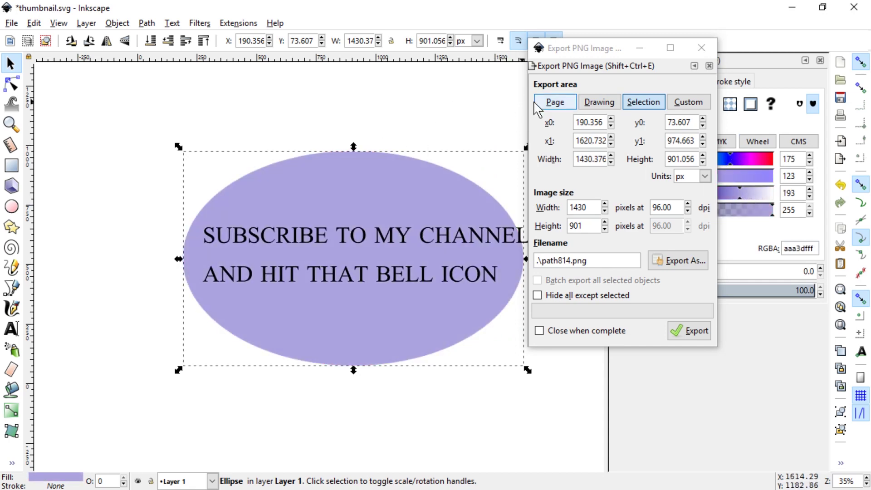
# Export the Page area as ./thumbnail.png and view the exported image as a large thumbnail in the Video3 folder.
pyautogui.click(540, 104)
pyautogui.click(408, 109)
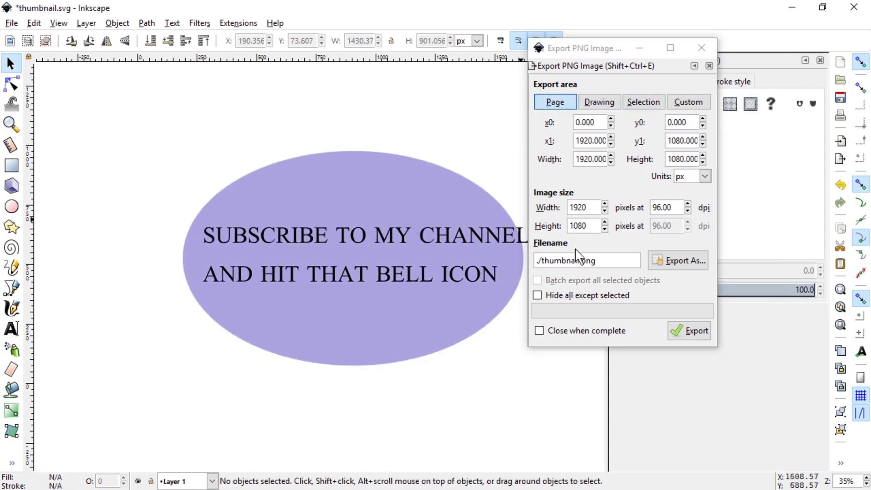
pyautogui.click(692, 330)
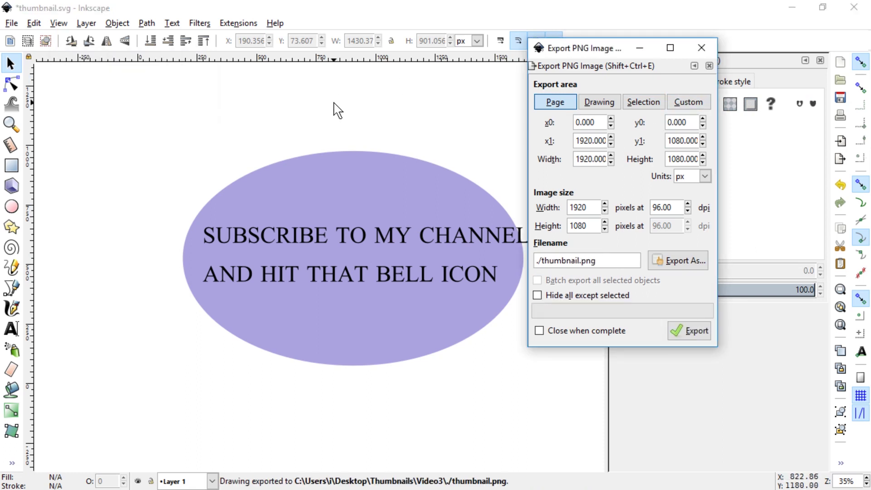
pyautogui.hotkey('alt', 'Tab')
pyautogui.click(338, 237)
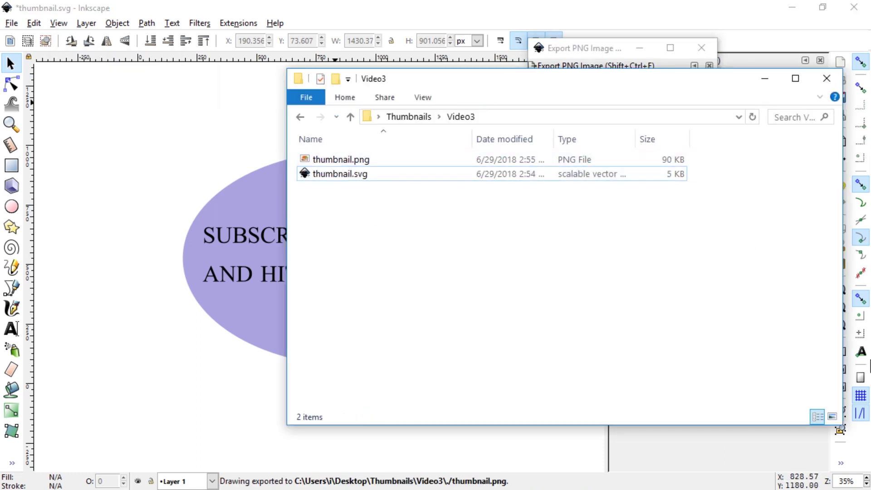
pyautogui.click(833, 416)
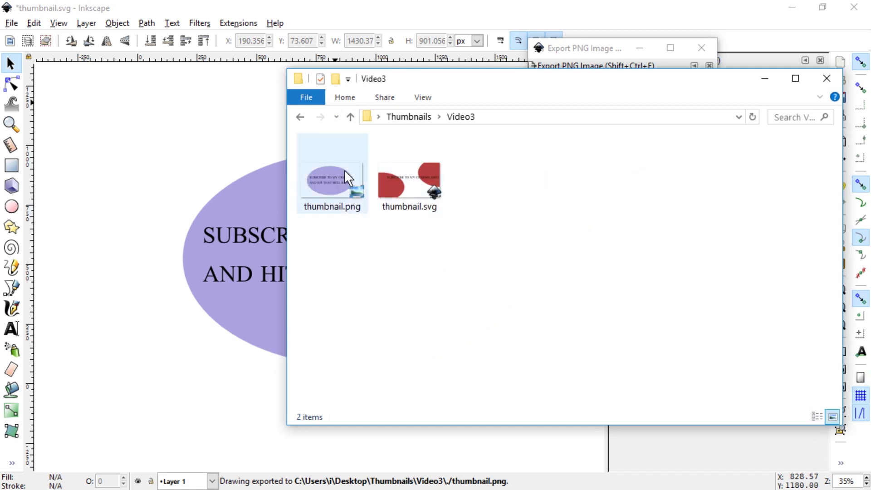
# Save the edited thumbnail.svg in Inkscape and switch back to the Video3 folder.
pyautogui.click(284, 4)
pyautogui.hotkey('ctrl', 's')
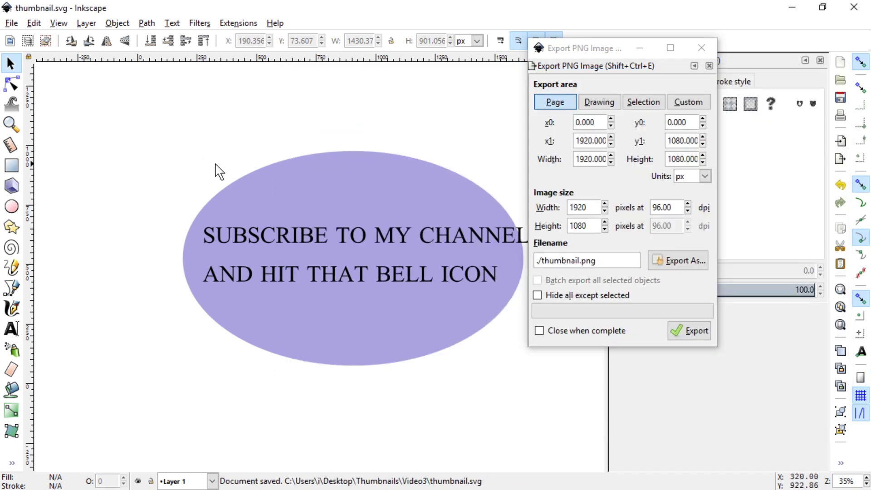
pyautogui.hotkey('alt', 'Tab')
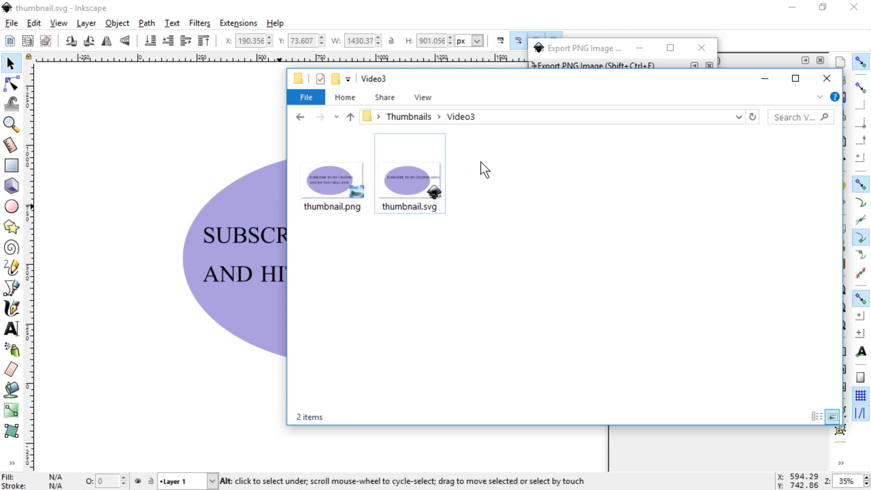
# Create a folder named Video4 inside the Thumbnails folder.
pyautogui.hotkey('alt', 'Up')
pyautogui.hotkey('ctrl', 'shift', 'n')
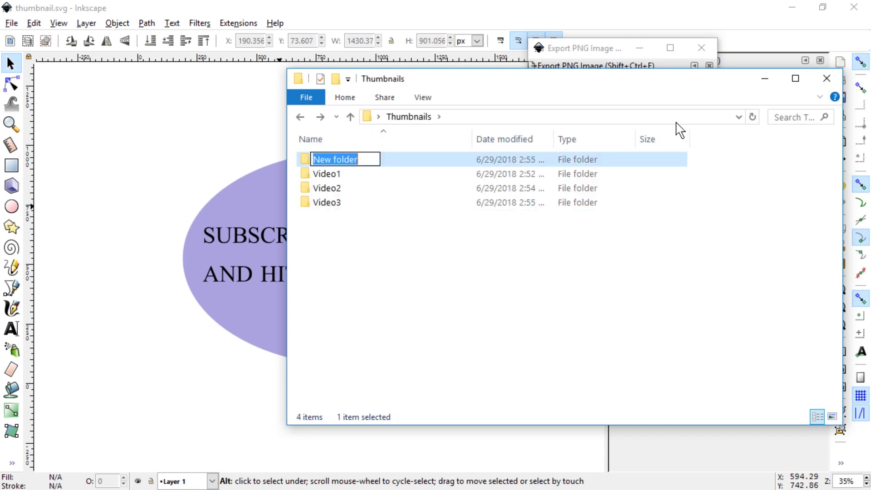
pyautogui.write('Video4')
pyautogui.press('Return')
# Copy thumbnail.svg from the Video3 folder into the Video4 folder.
pyautogui.press('Down')
pyautogui.press('Down')
pyautogui.press('Down')
pyautogui.press('Return')
pyautogui.hotkey('alt', 'Up')
pyautogui.press('Up')
pyautogui.press('Up')
pyautogui.press('Down')
pyautogui.press('Down')
pyautogui.press('Down')
pyautogui.press('Return')
pyautogui.press('Down')
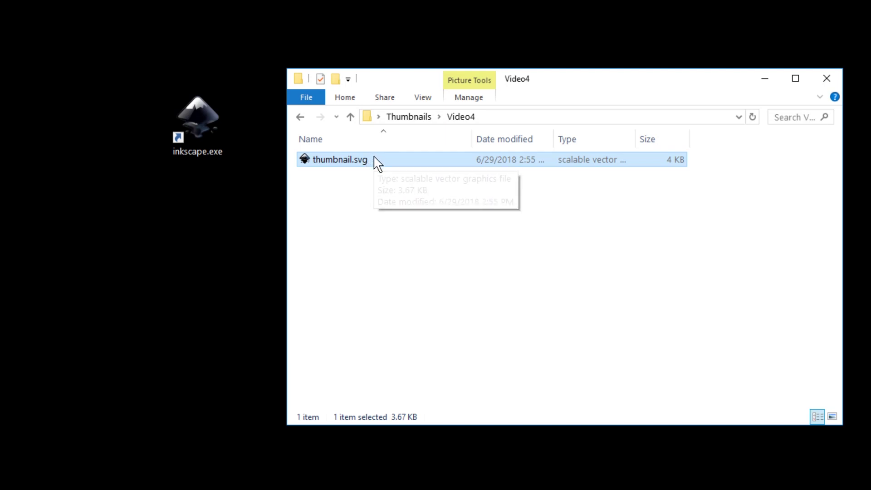
# Open the Video4 copy of thumbnail.svg in Inkscape, examine its relative PNG export filename and return to the Video4 folder.
pyautogui.press('Return')
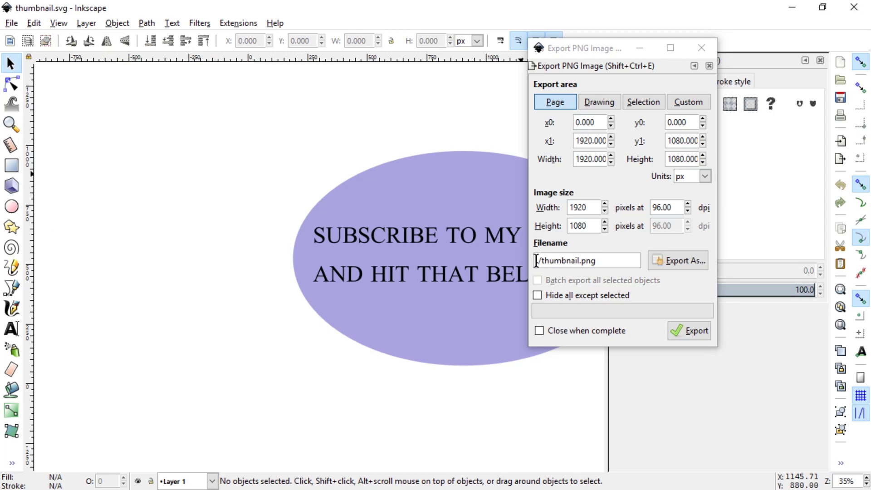
pyautogui.click(536, 260)
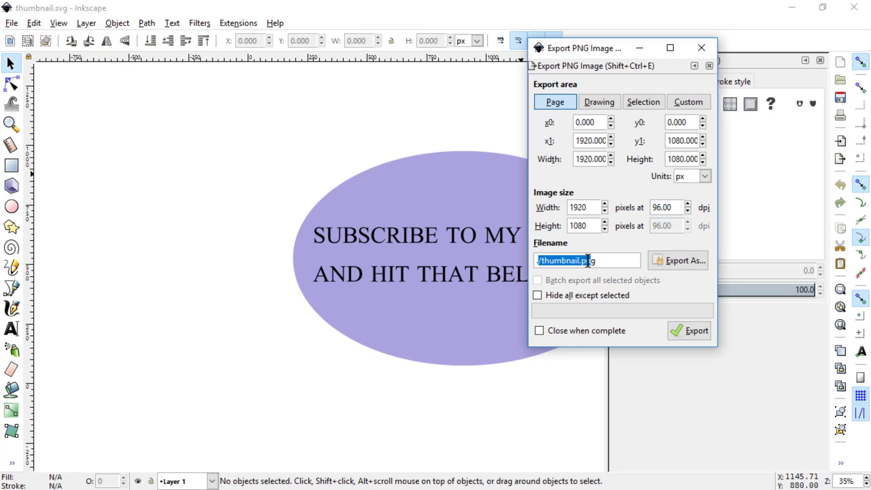
pyautogui.click(602, 260)
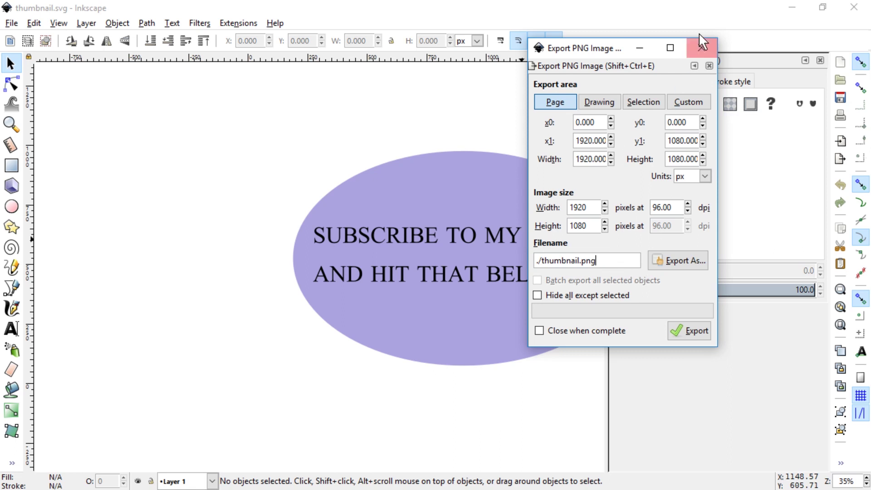
pyautogui.moveTo(577, 51); pyautogui.dragTo(660, 124)
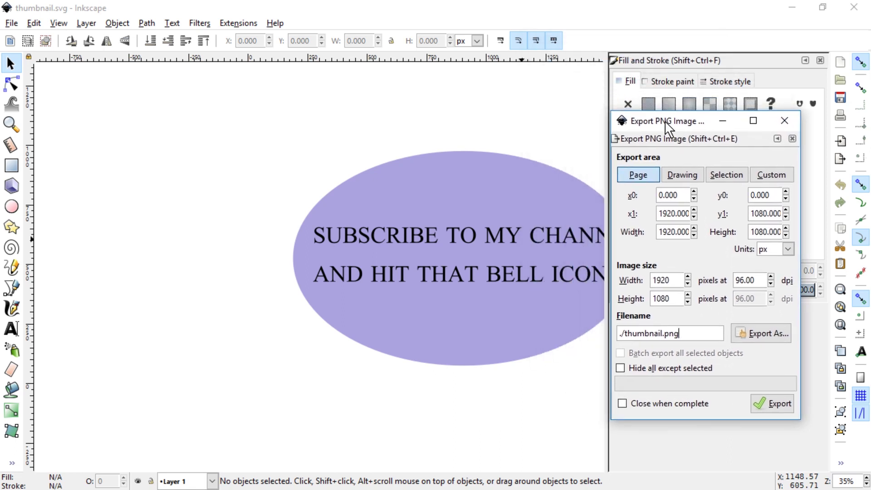
pyautogui.tripleClick(642, 333)
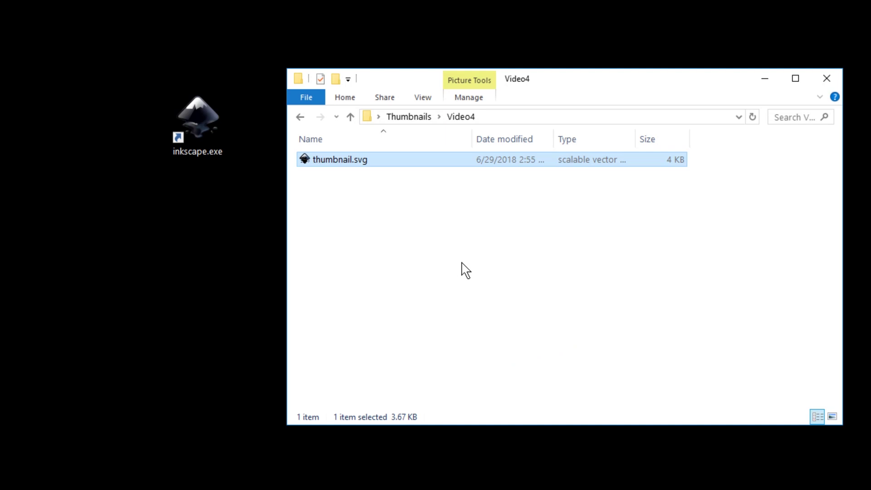
pyautogui.click(461, 265)
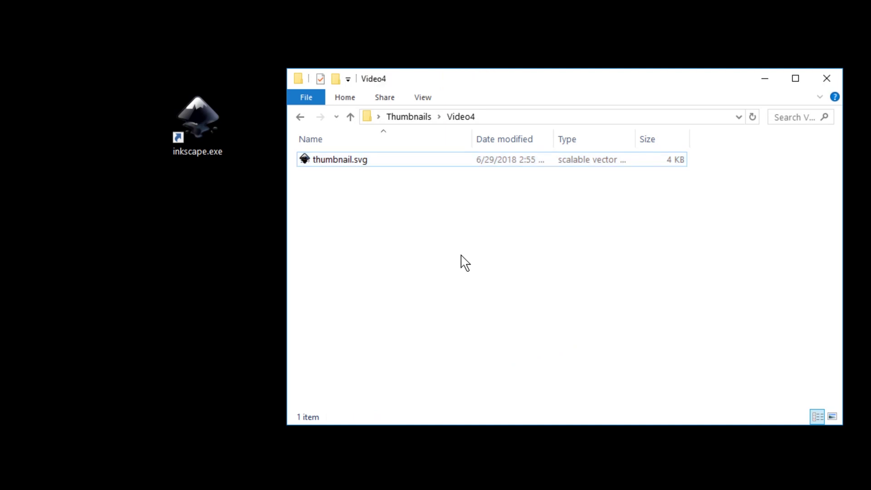
# Launch Inkscape with a new document and create a Video5 folder in Thumbnails as its save location.
pyautogui.click(211, 131)
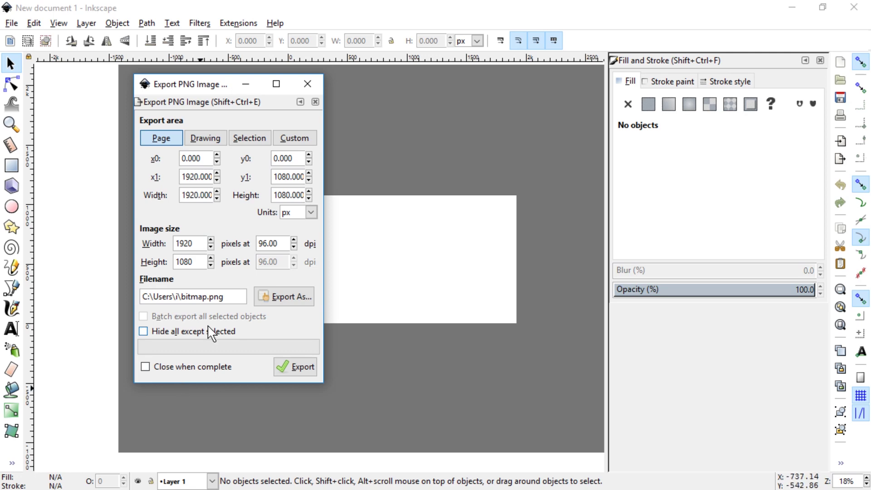
pyautogui.moveTo(233, 300); pyautogui.dragTo(15, 284)
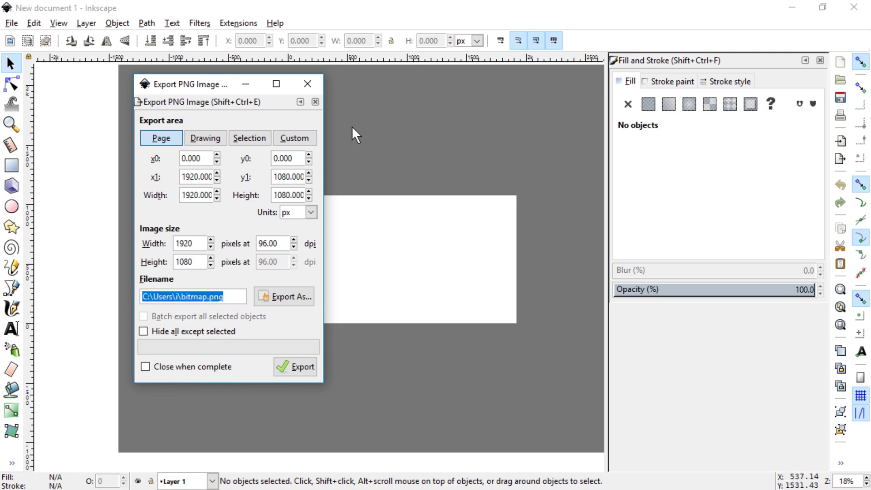
pyautogui.click(485, 108)
pyautogui.hotkey('ctrl', 'shift', 's')
pyautogui.hotkey('ctrl', 'shift', 'n')
pyautogui.write('Vide')
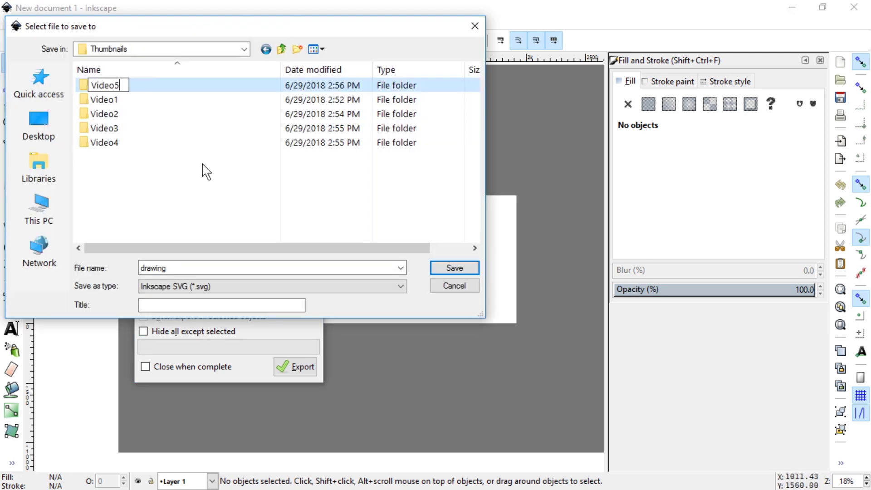
pyautogui.write('o5')
pyautogui.press('Return')
pyautogui.press('Return')
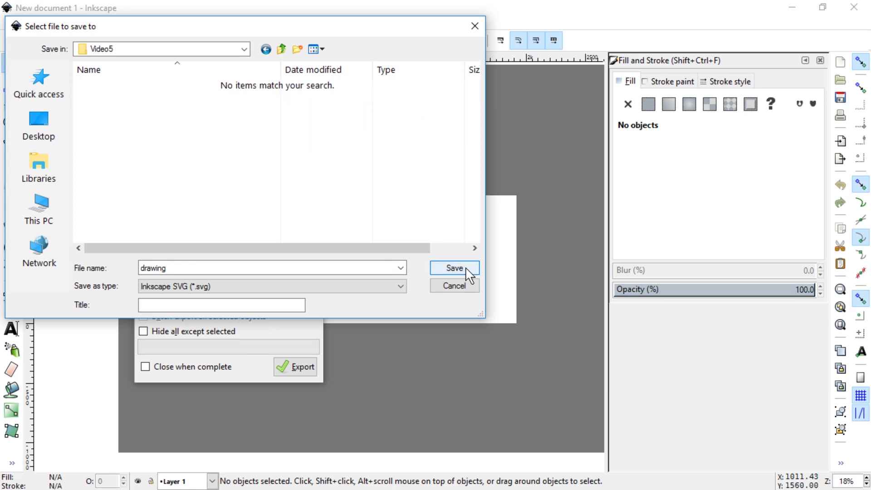
# Save the new document as the Inkscape SVG file thumbnail in the Video5 folder.
pyautogui.doubleClick(336, 268)
pyautogui.write('thumbnail')
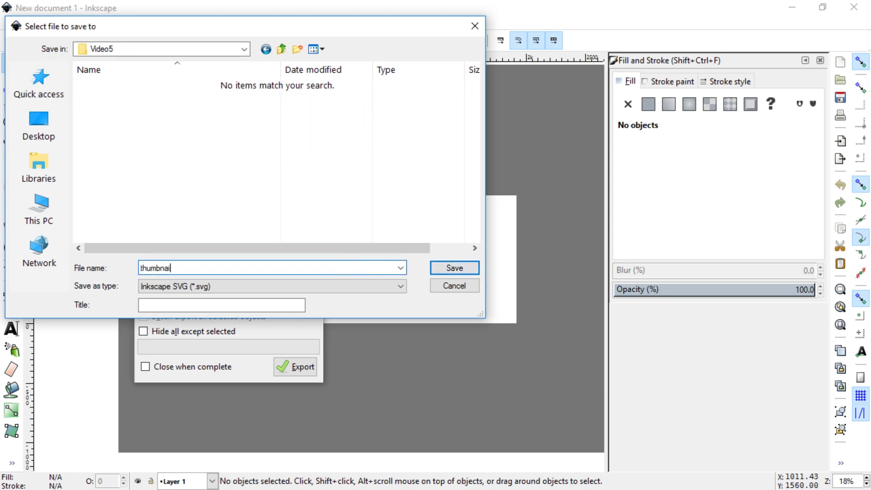
pyautogui.press('Return')
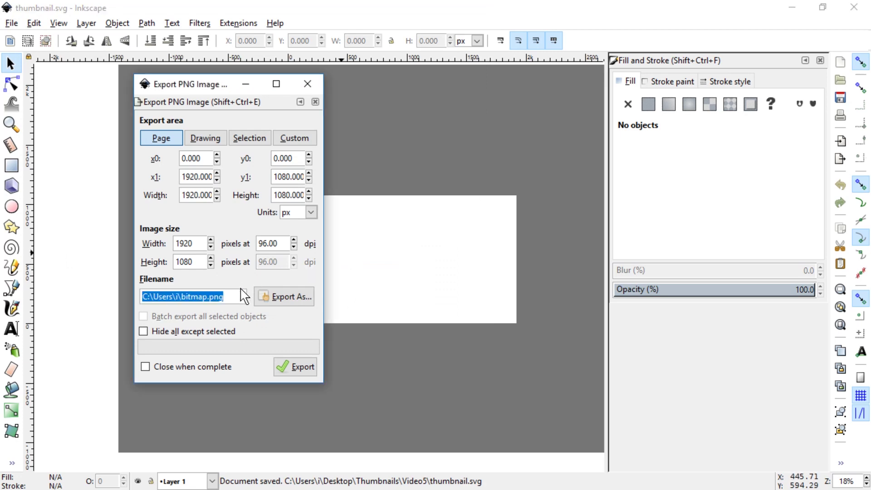
# Export the blank document's Page area as ./thumbnail.png and close Inkscape.
pyautogui.click(320, 88)
pyautogui.hotkey('shift', 'ctrl', 'e')
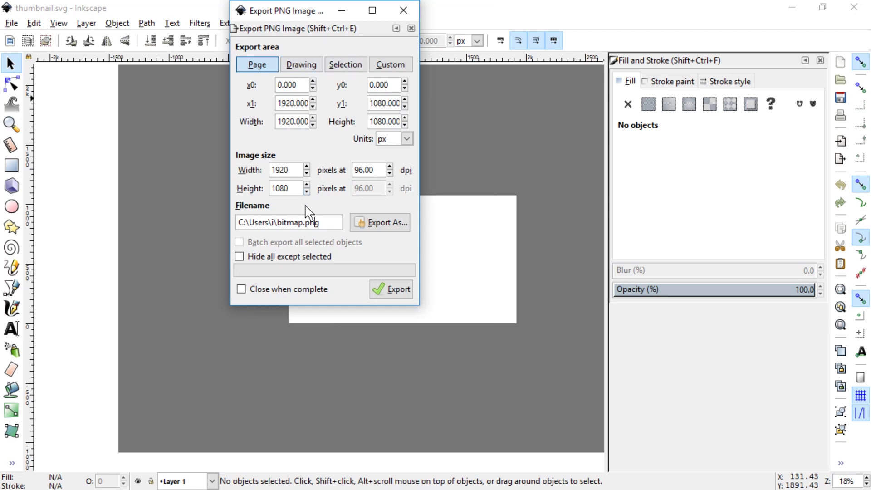
pyautogui.moveTo(293, 222); pyautogui.dragTo(237, 222)
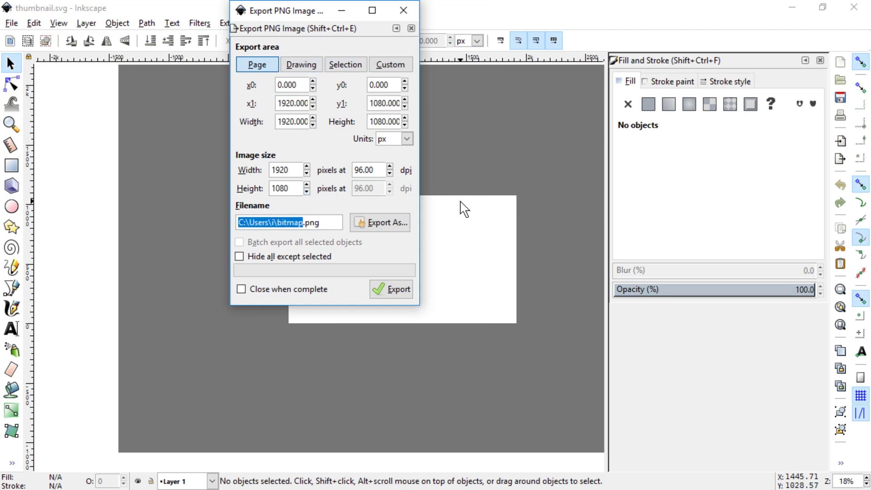
pyautogui.click(301, 65)
pyautogui.click(275, 65)
pyautogui.moveTo(305, 222); pyautogui.dragTo(195, 204)
pyautogui.write('./t')
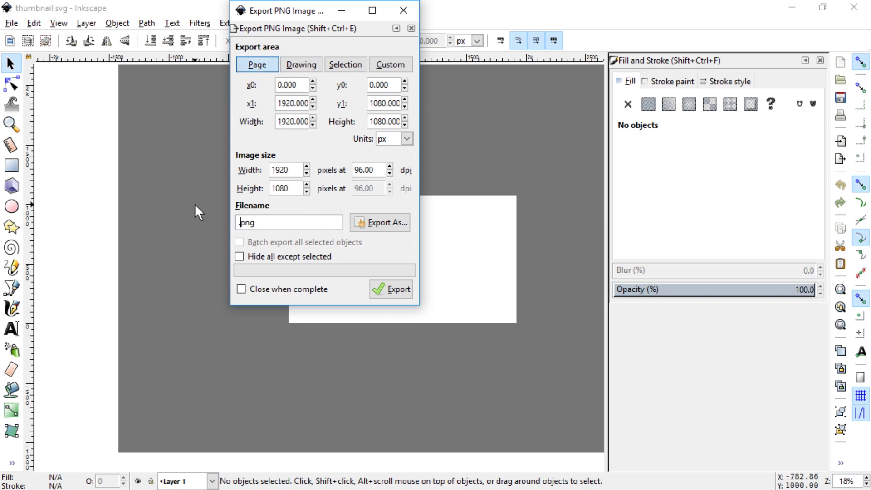
pyautogui.write('humbnail.')
pyautogui.press('Return')
pyautogui.click(854, 6)
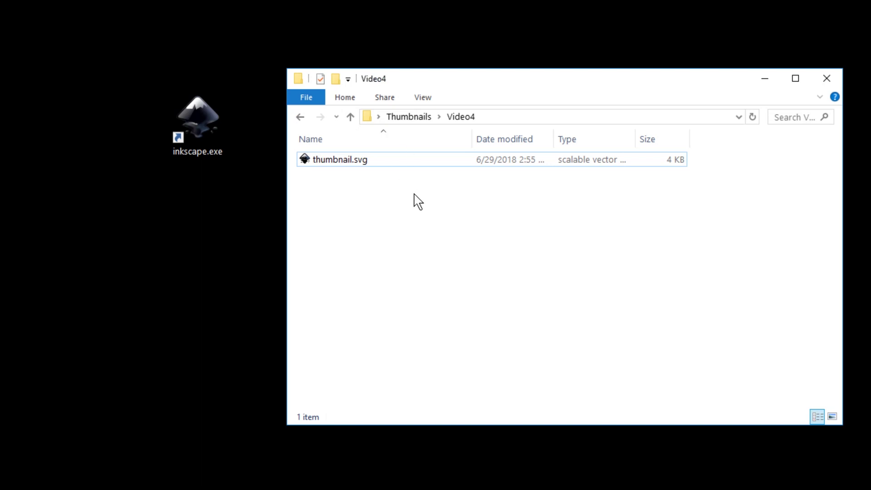
# View the exported files in the Video5 folder and go back to thumbnail.svg in the Video4 folder.
pyautogui.hotkey('alt', 'Up')
pyautogui.doubleClick(338, 214)
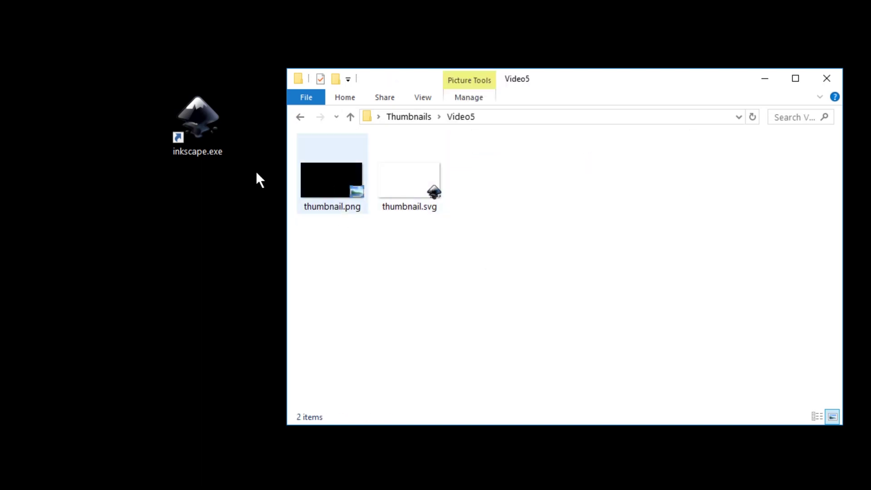
pyautogui.hotkey('alt', 'Up')
pyautogui.doubleClick(455, 203)
pyautogui.click(323, 158)
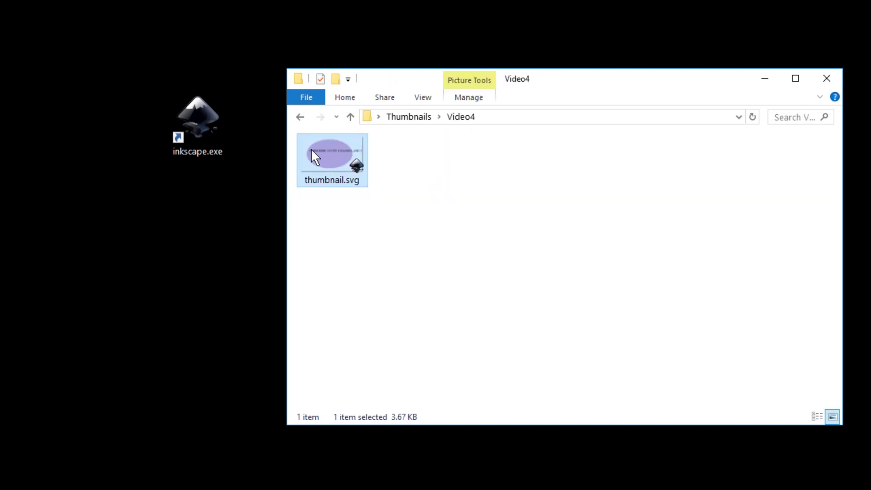
# Open the Video4 thumbnail.svg in Inkscape and change the ellipse's fill from purple to light green.
pyautogui.doubleClick(309, 146)
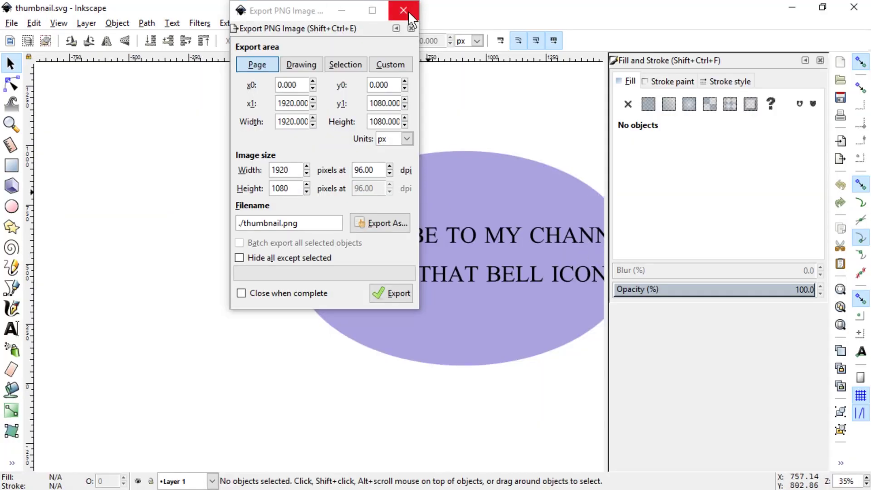
pyautogui.moveTo(296, 16); pyautogui.dragTo(141, 26)
pyautogui.click(499, 159)
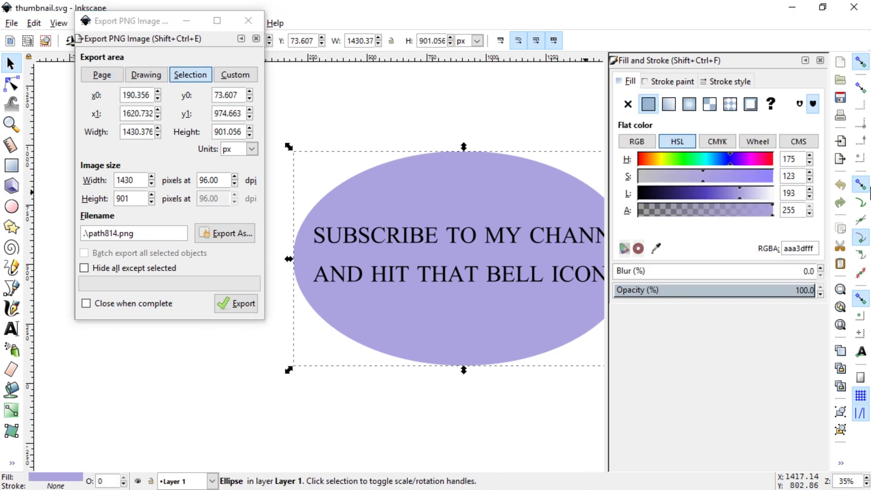
pyautogui.click(689, 157)
pyautogui.click(456, 100)
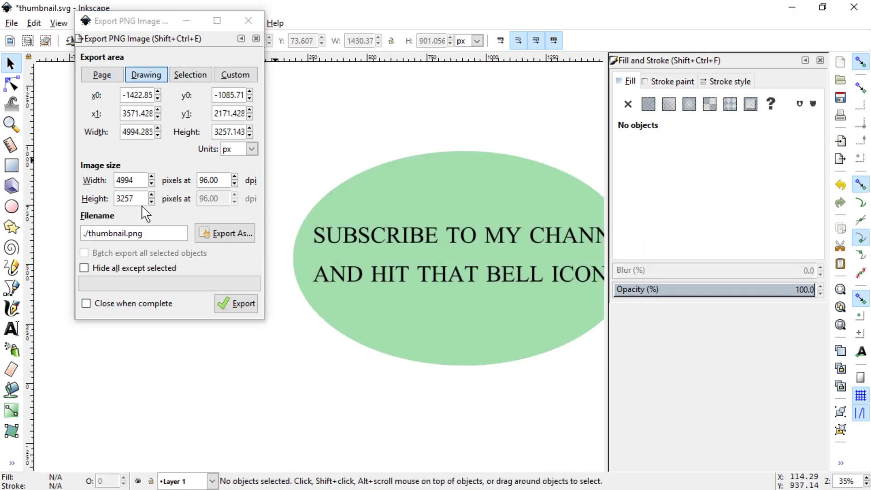
# Export the Page area as ./thumbnail.png, save the edited thumbnail.svg and return to the Video4 folder.
pyautogui.click(101, 74)
pyautogui.click(235, 305)
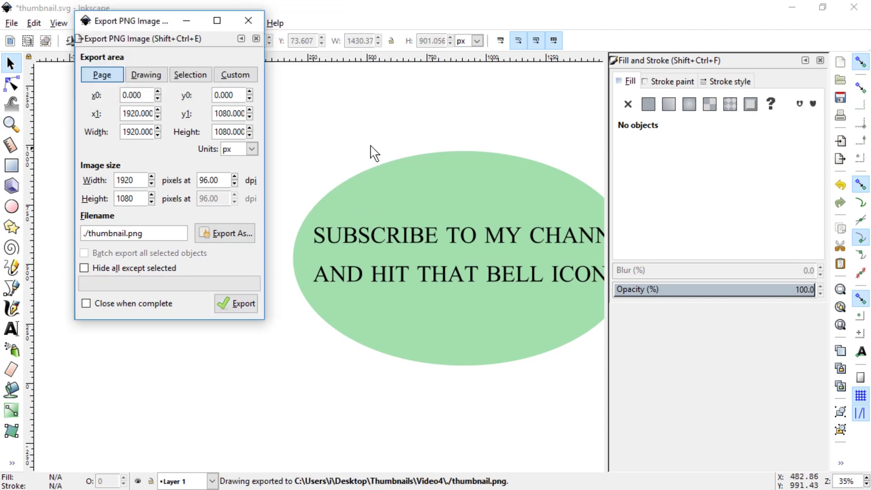
pyautogui.click(762, 57)
pyautogui.hotkey('ctrl', 's')
pyautogui.click(854, 7)
pyautogui.click(570, 252)
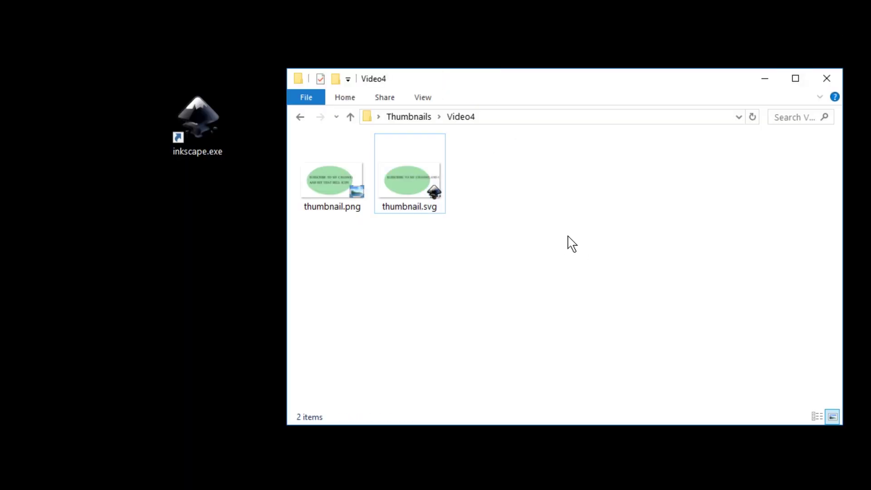